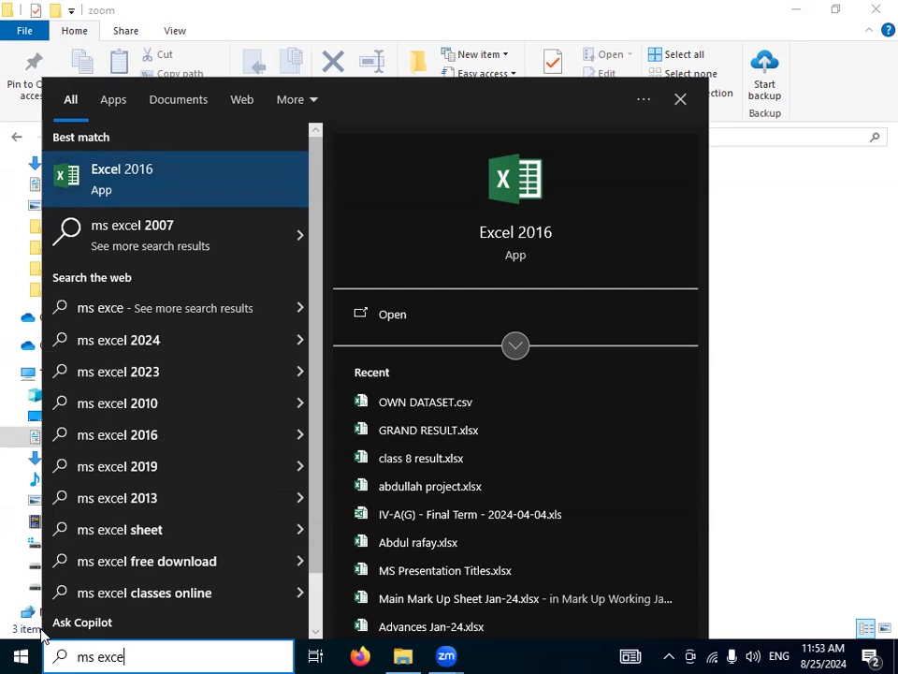
- Launch Excel 2016 and create a blank workbook
key(Return)
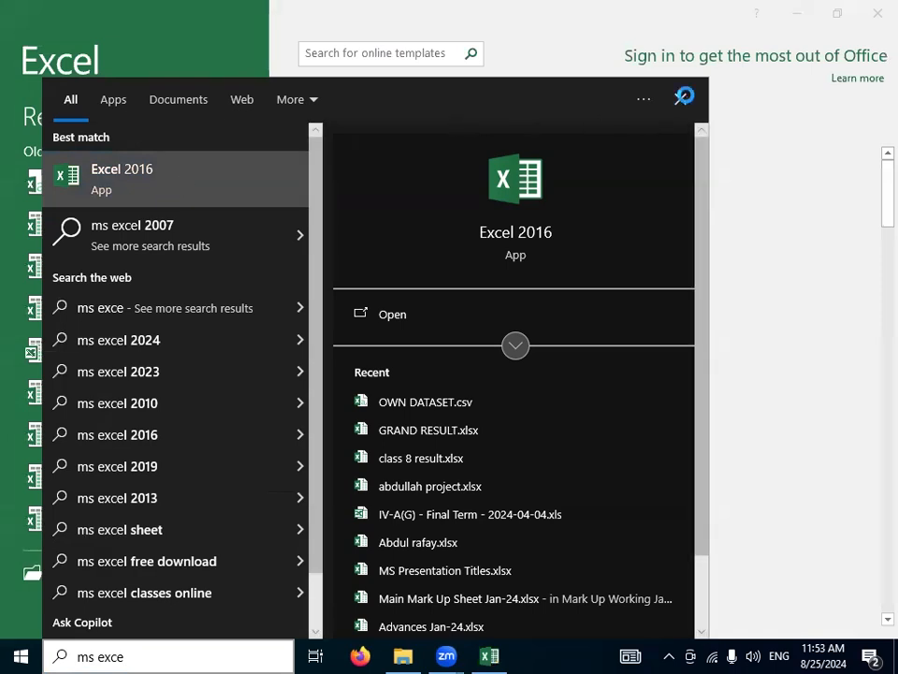
click(682, 97)
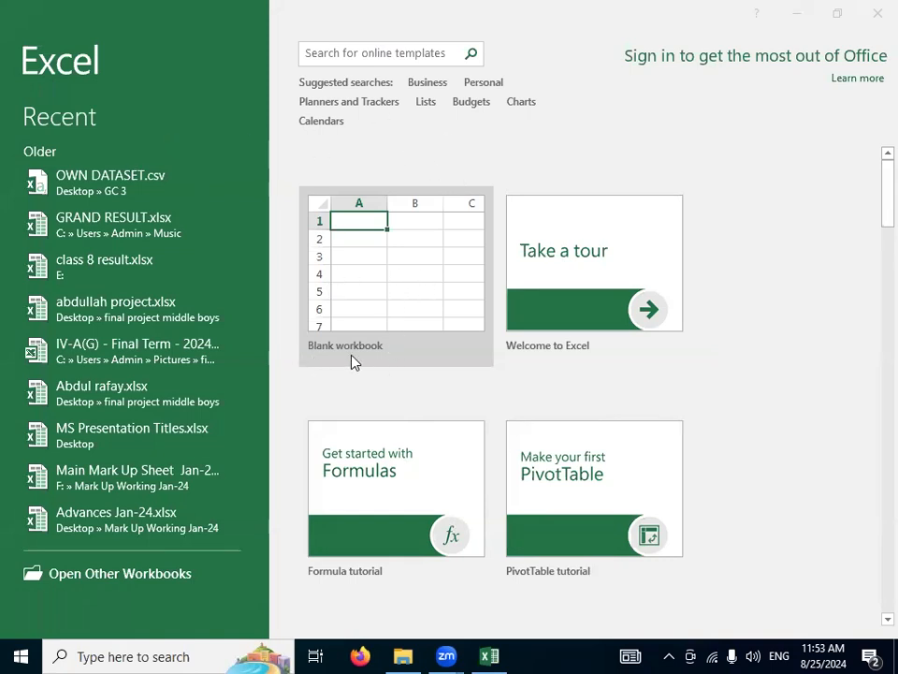
click(376, 294)
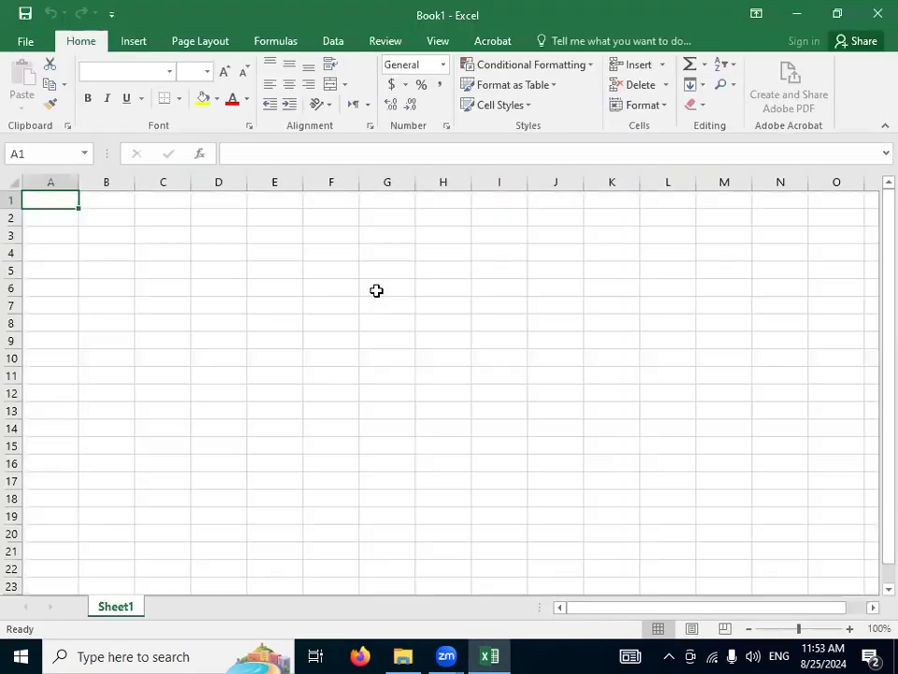
- Enter the text vvvvv in cell G6
click(375, 291)
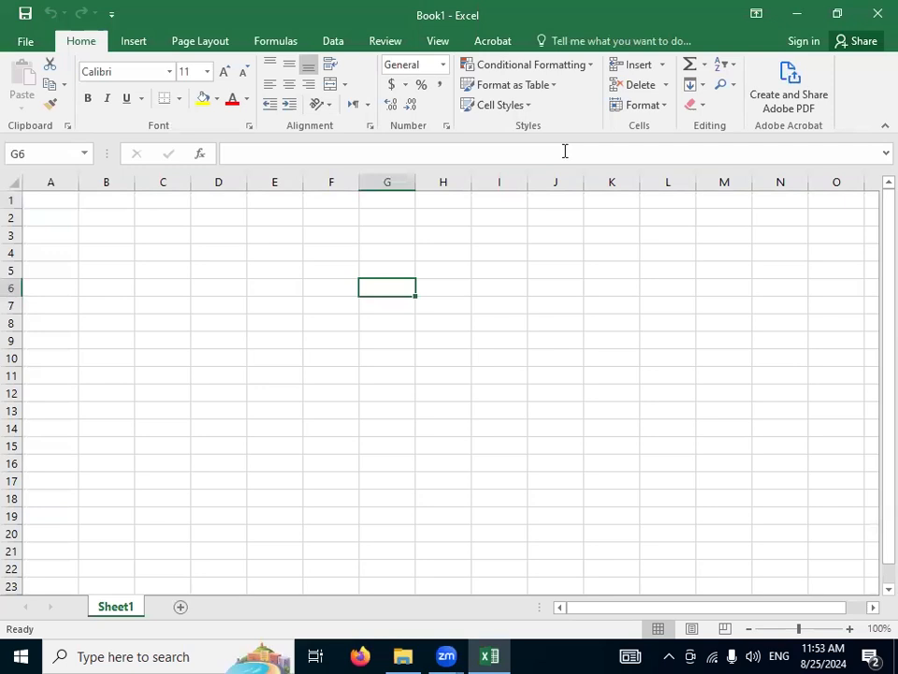
click(186, 191)
double_click(389, 288)
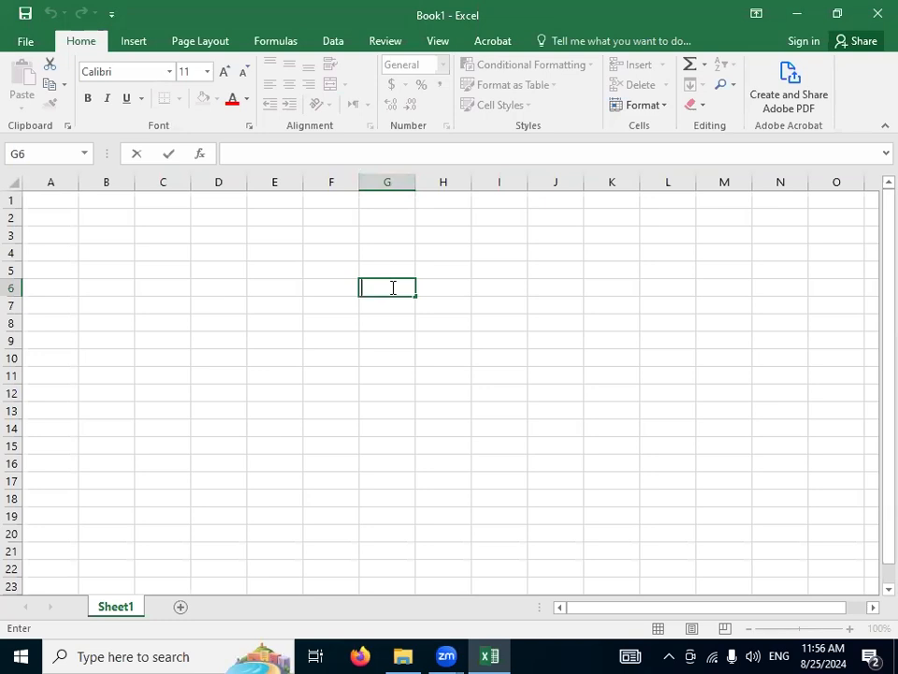
key(F2)
text(vvvvv)
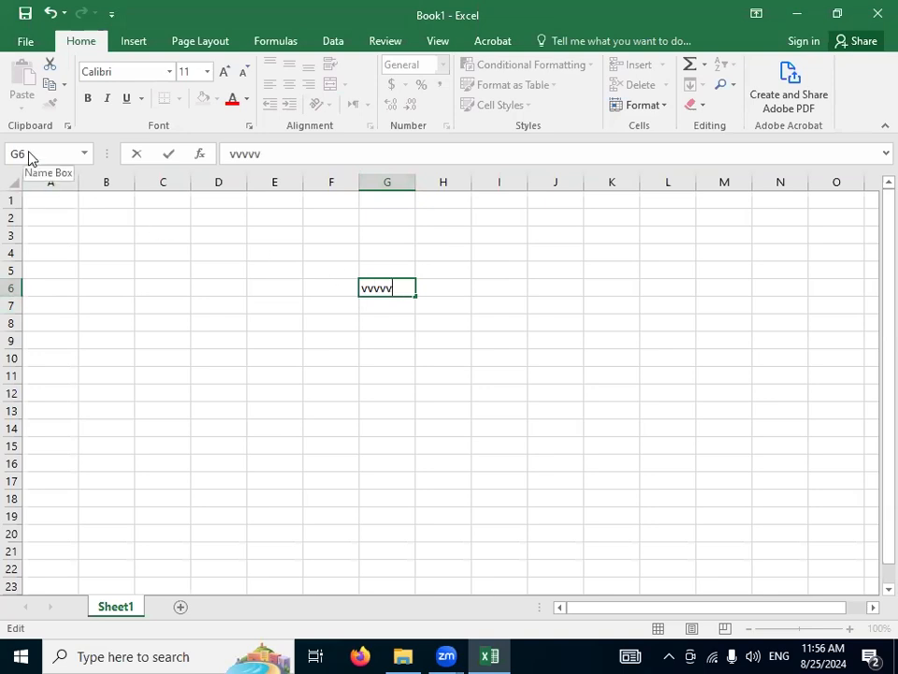
click(309, 153)
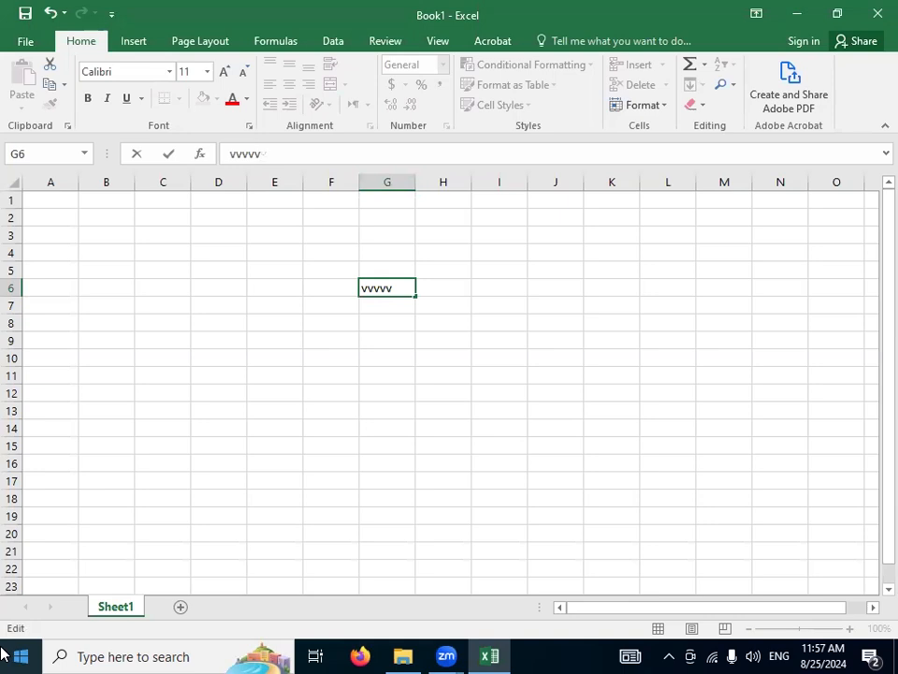
double_click(407, 285)
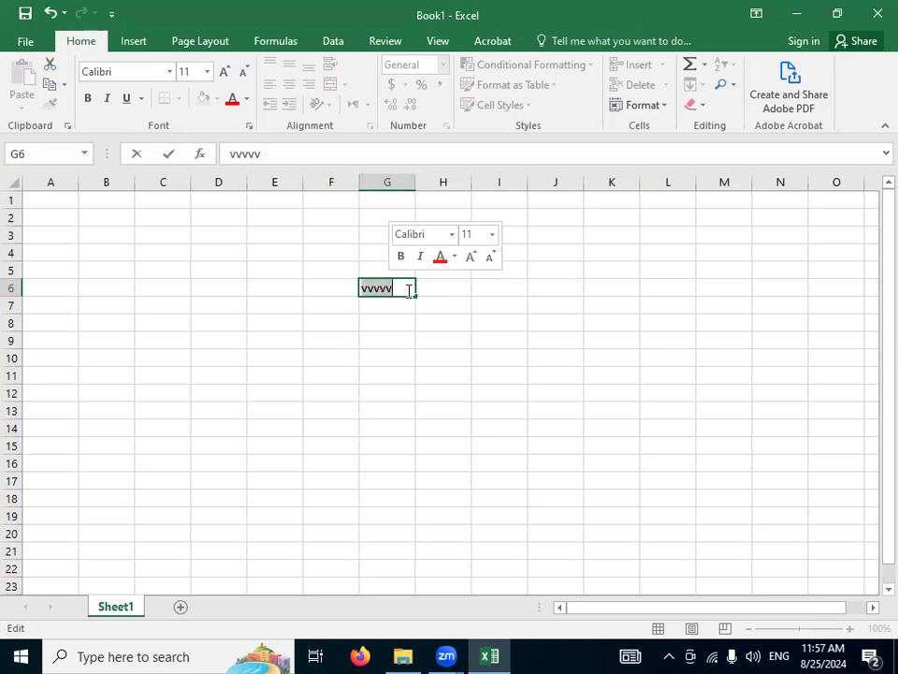
click(295, 154)
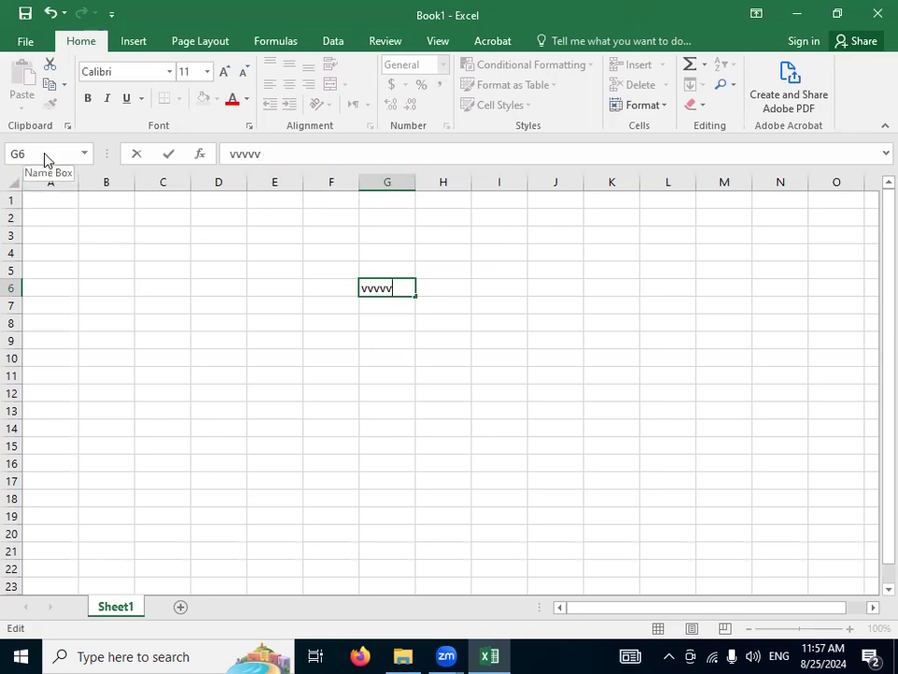
- Enter a person's first name in cell C4
click(150, 250)
double_click(152, 250)
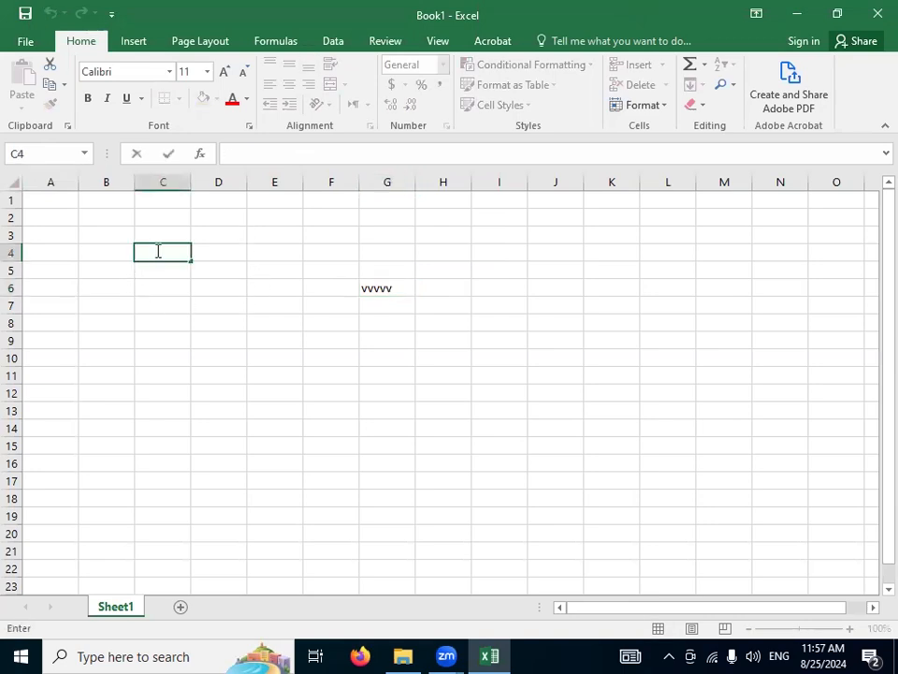
text(rida)
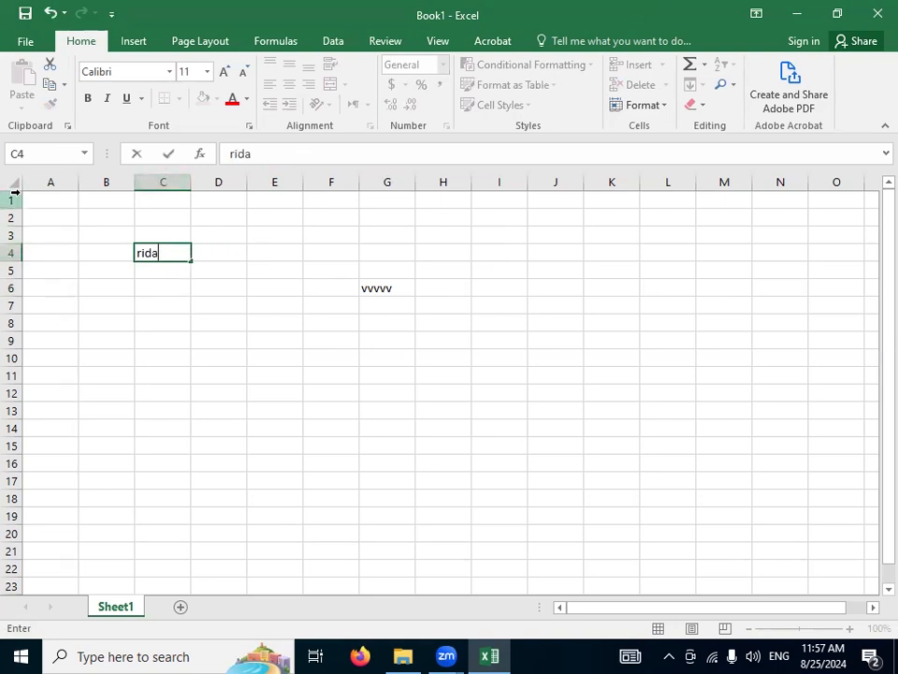
click(261, 154)
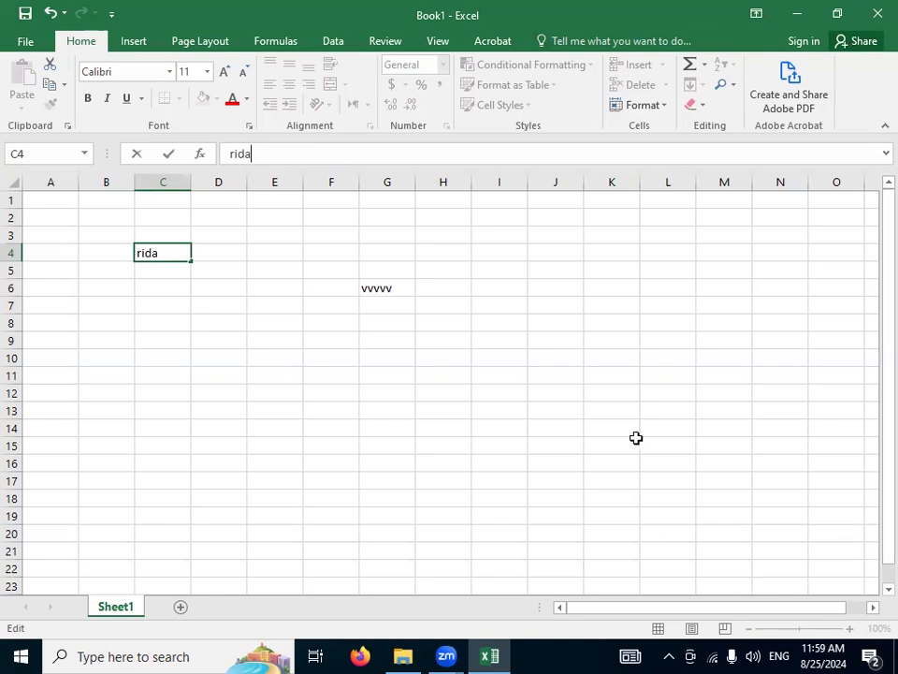
- Select individual cells in turn across row 2 from D2 to O2, ending on L4, to examine their cell addresses
click(230, 214)
click(272, 213)
click(320, 215)
click(393, 217)
click(505, 219)
click(562, 221)
click(675, 219)
click(811, 219)
click(822, 218)
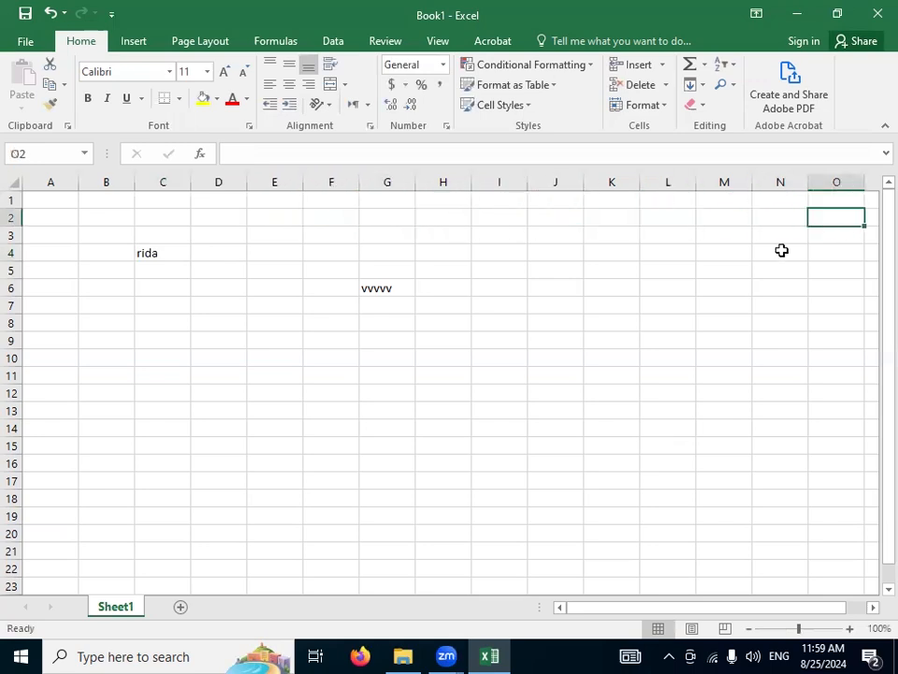
click(668, 253)
- Inspect the name in C4, and select cells A1, B2 and B1 in turn to examine how columns and rows form cell addresses
double_click(161, 252)
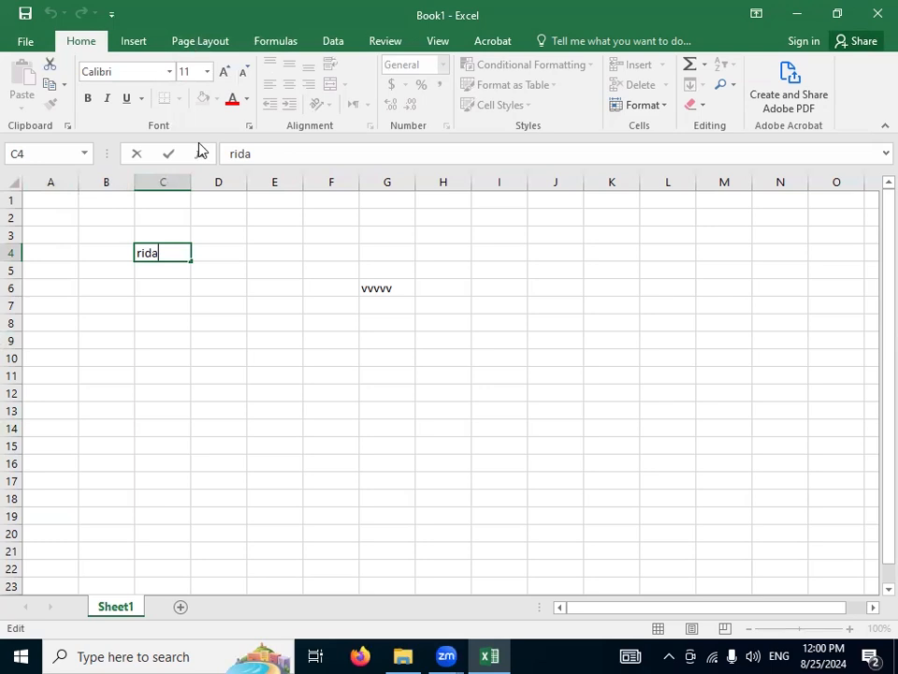
drag(76, 180, 80, 200)
click(56, 203)
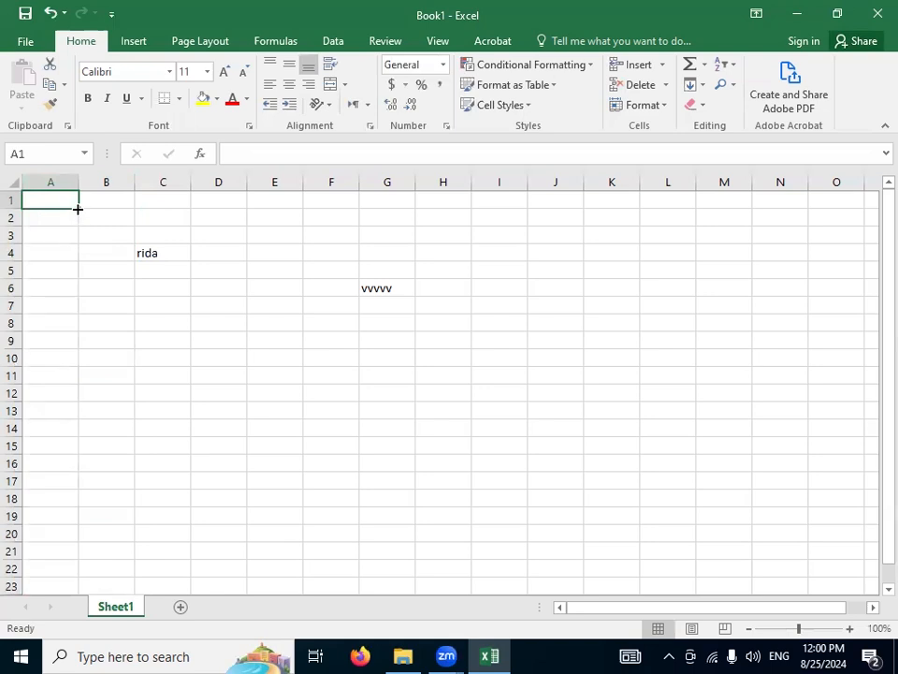
click(78, 209)
click(106, 217)
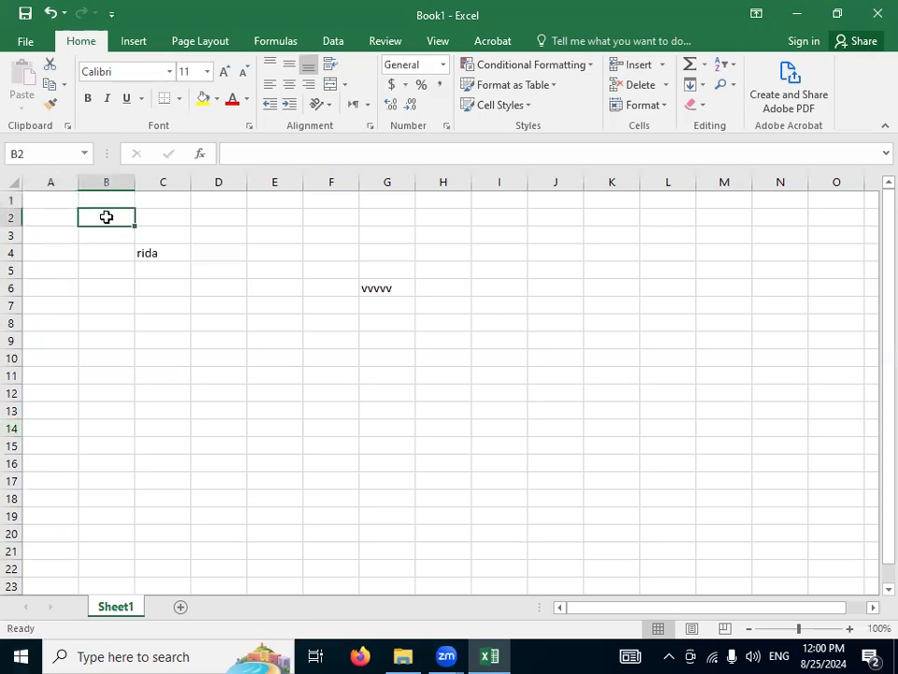
click(120, 199)
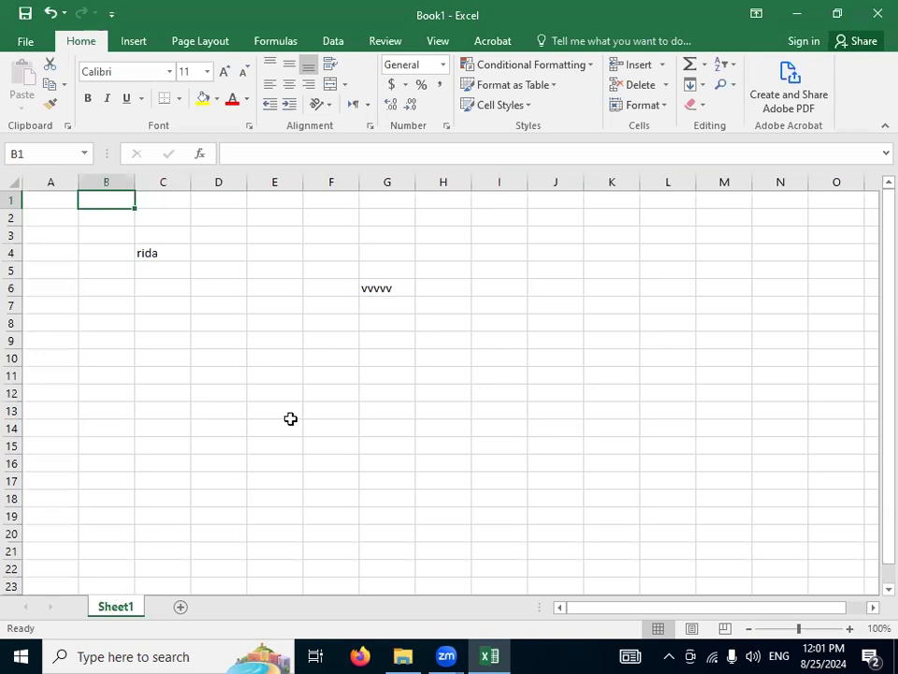
- Enter the text class 4 in cell H2 of Sheet1
click(419, 213)
text(cla)
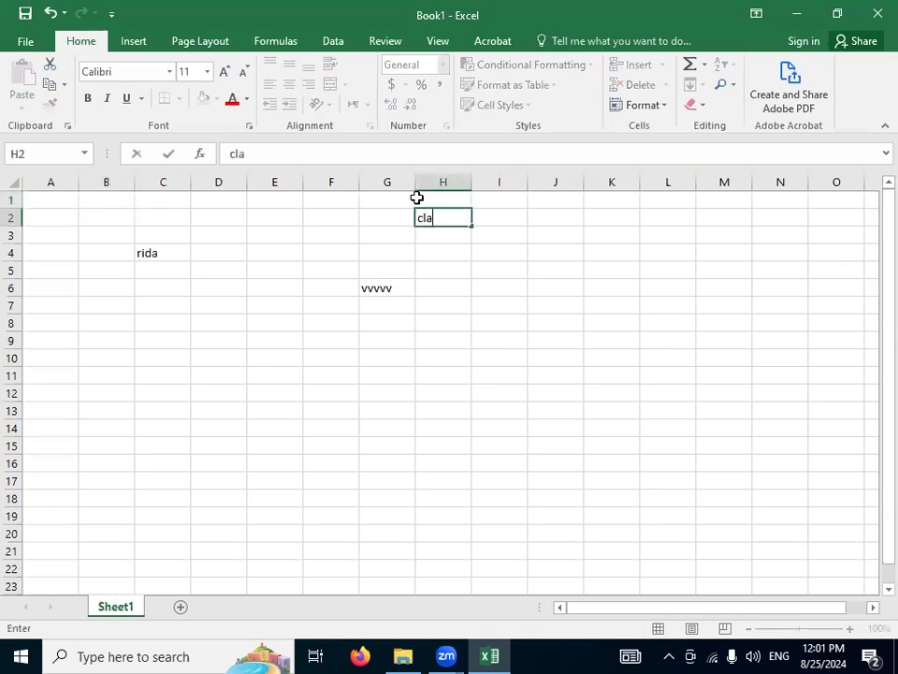
text(ss 4)
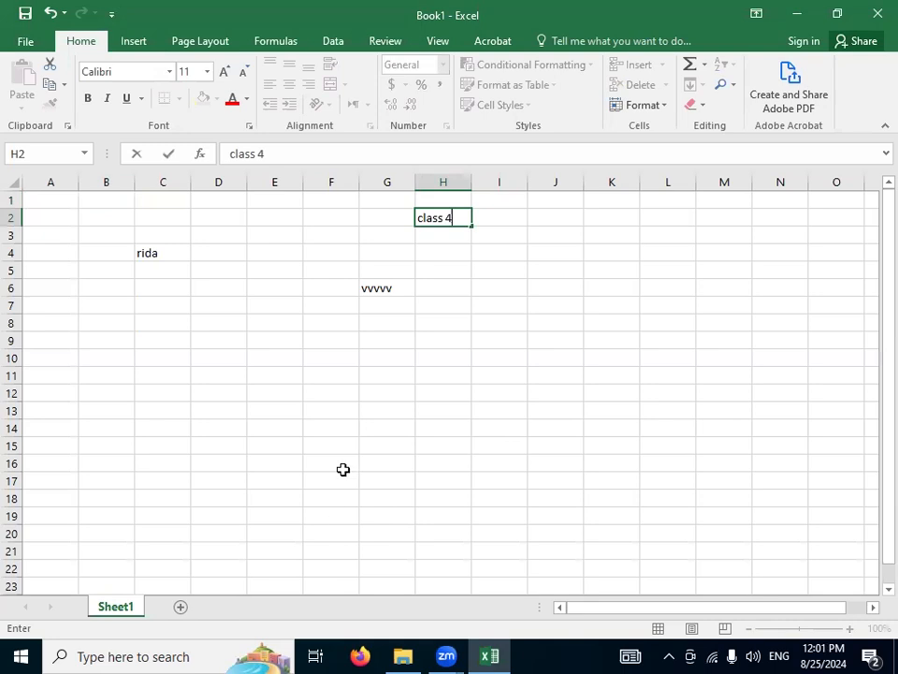
- Add a second worksheet and enter class5 in its cell G1
click(183, 608)
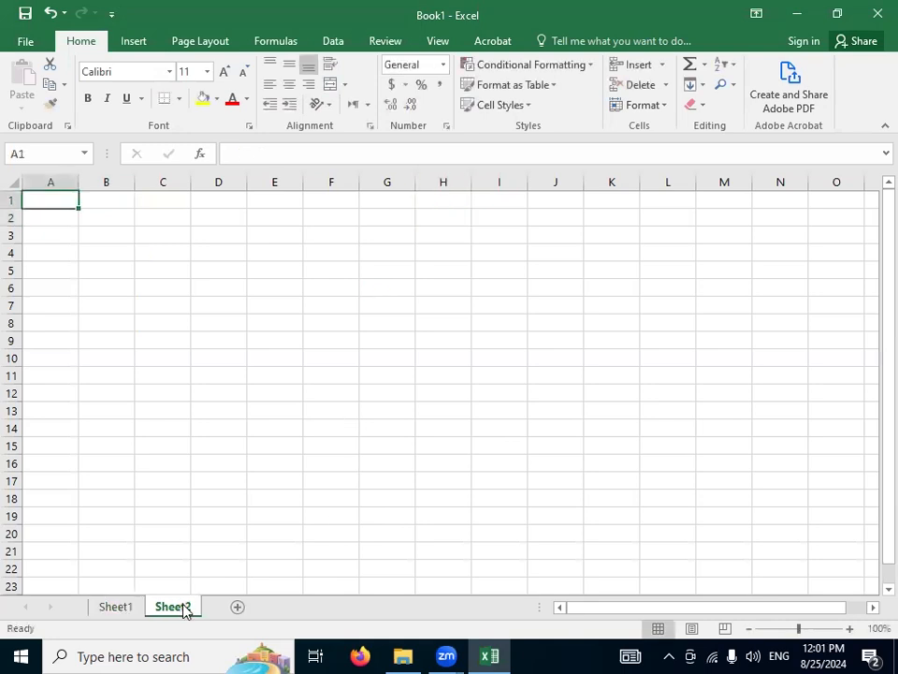
click(412, 201)
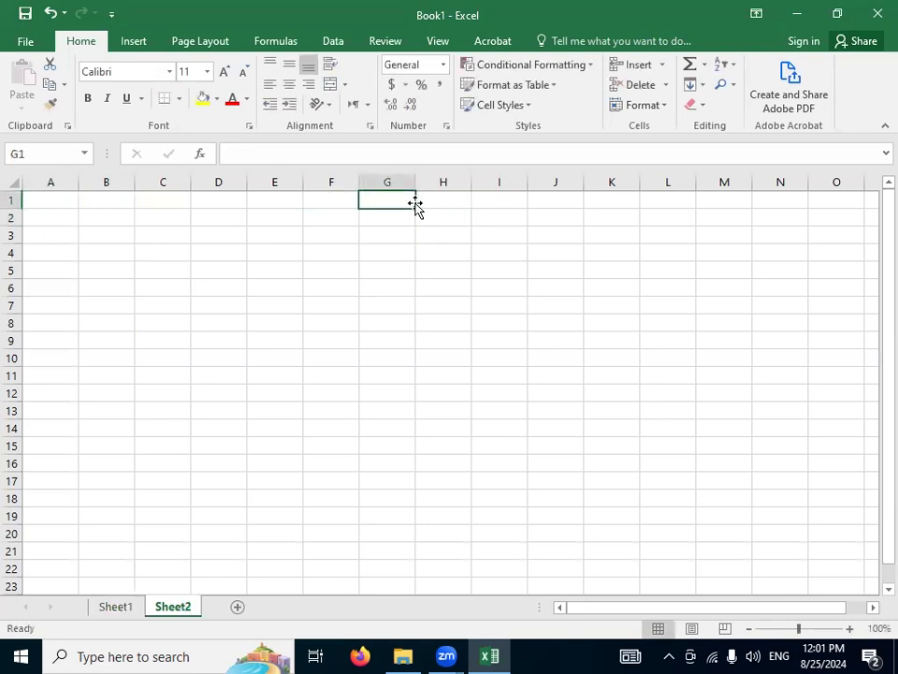
text(class5)
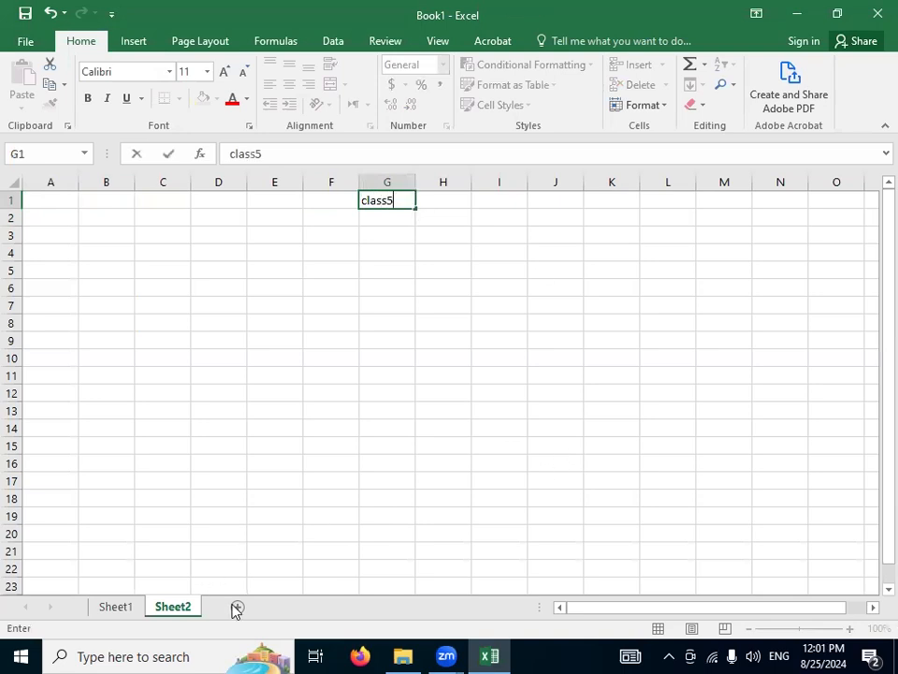
click(300, 567)
- Add a third worksheet and enter class 6 in its cell F1
click(238, 607)
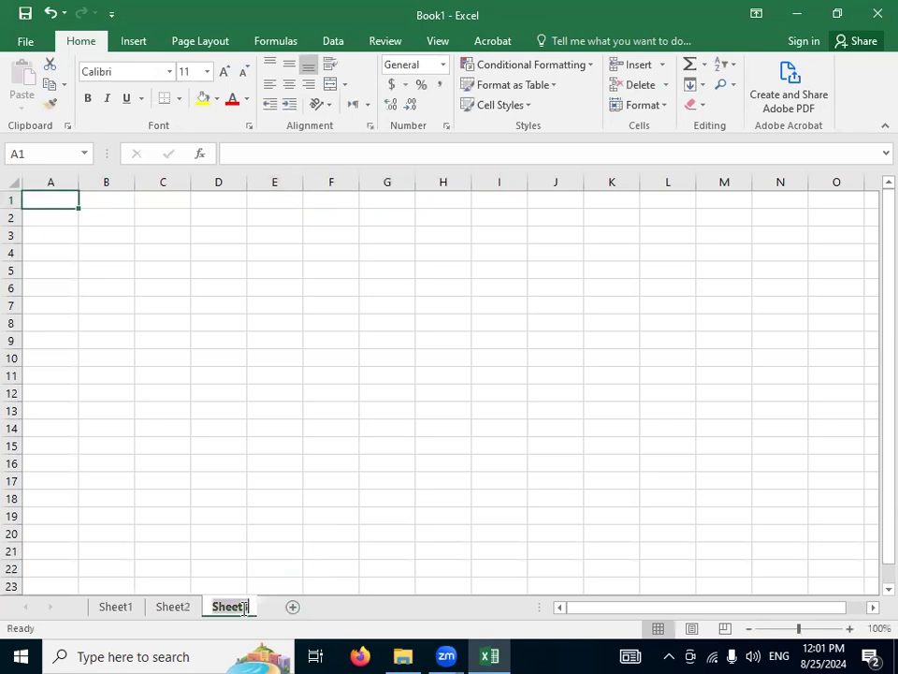
double_click(242, 607)
click(355, 203)
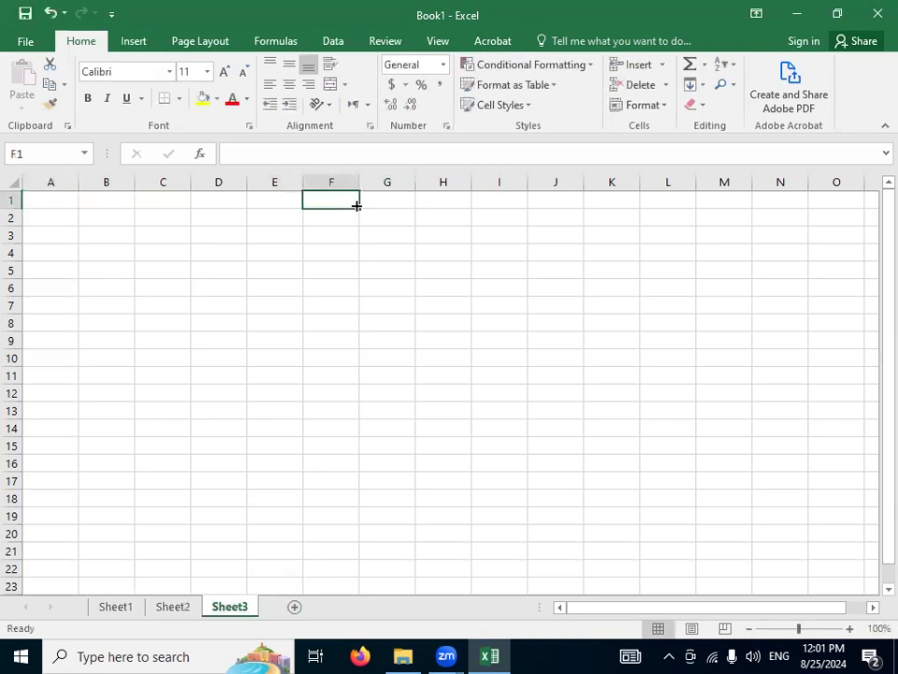
text(class)
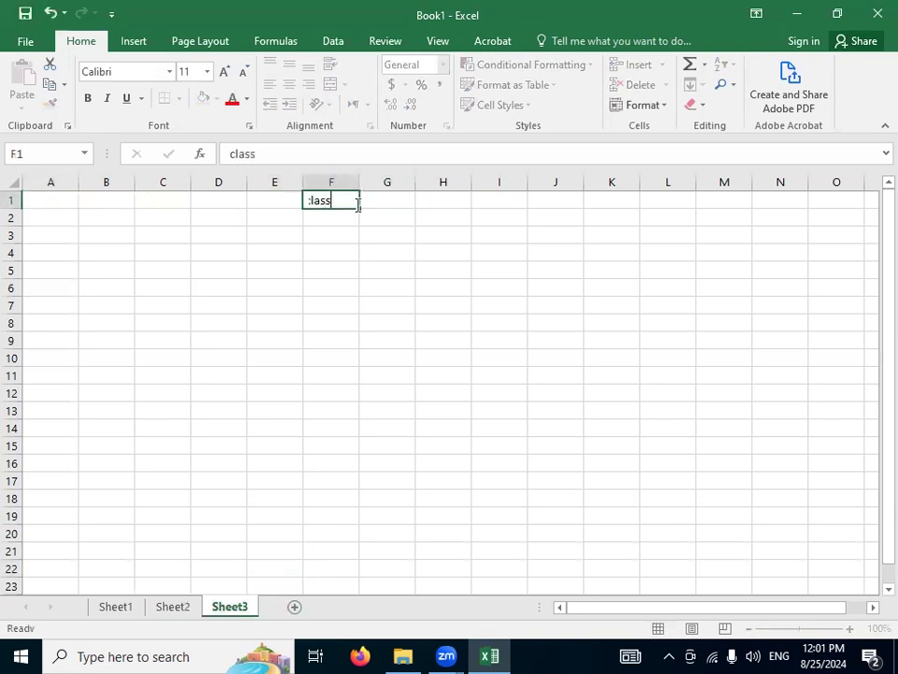
text( 6)
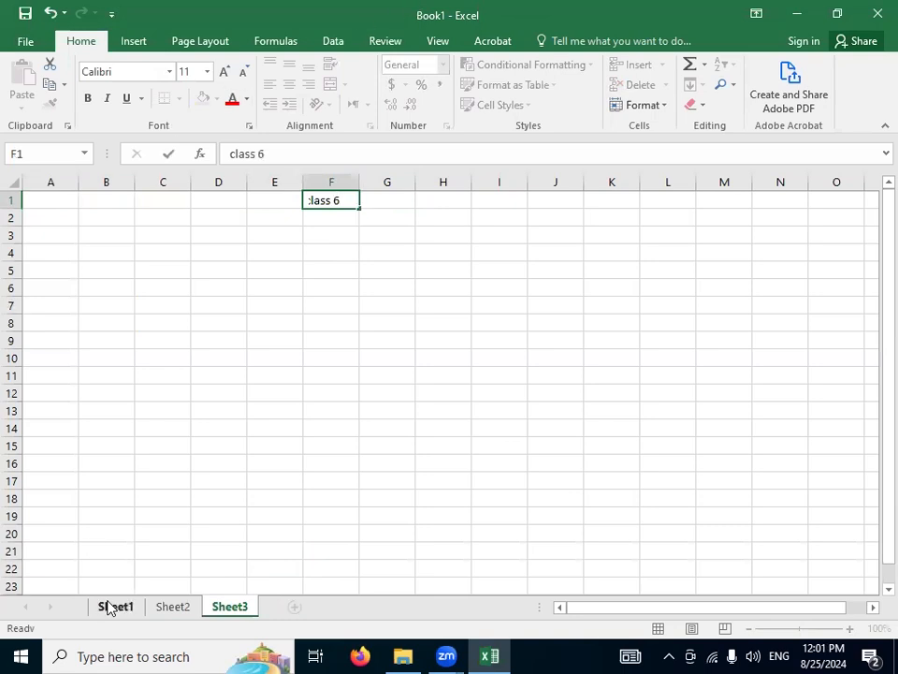
- Review the class entries on Sheet1, Sheet2 and Sheet3 in turn
click(112, 606)
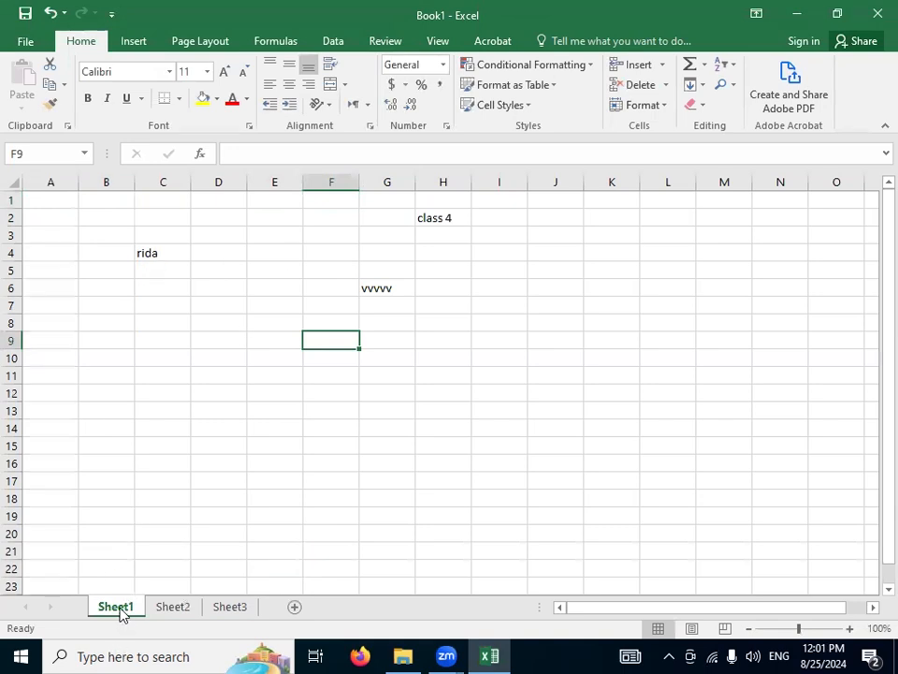
click(438, 219)
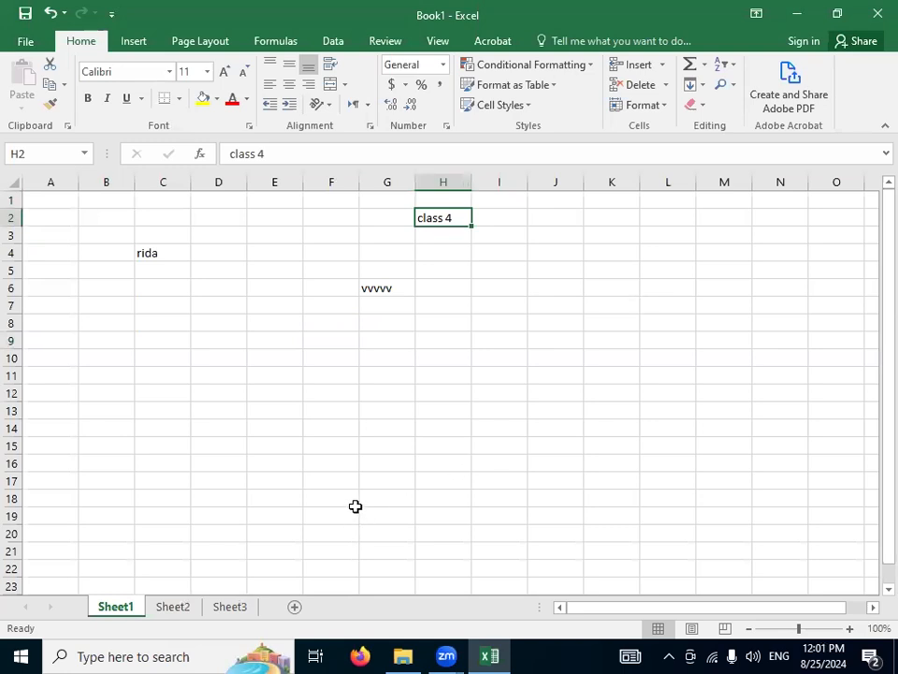
click(172, 610)
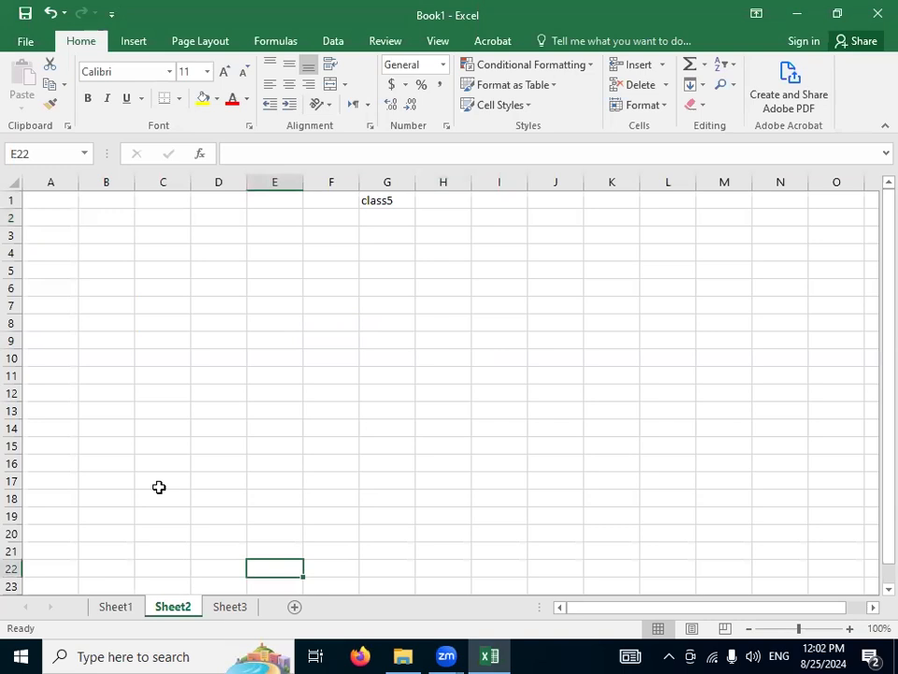
click(234, 610)
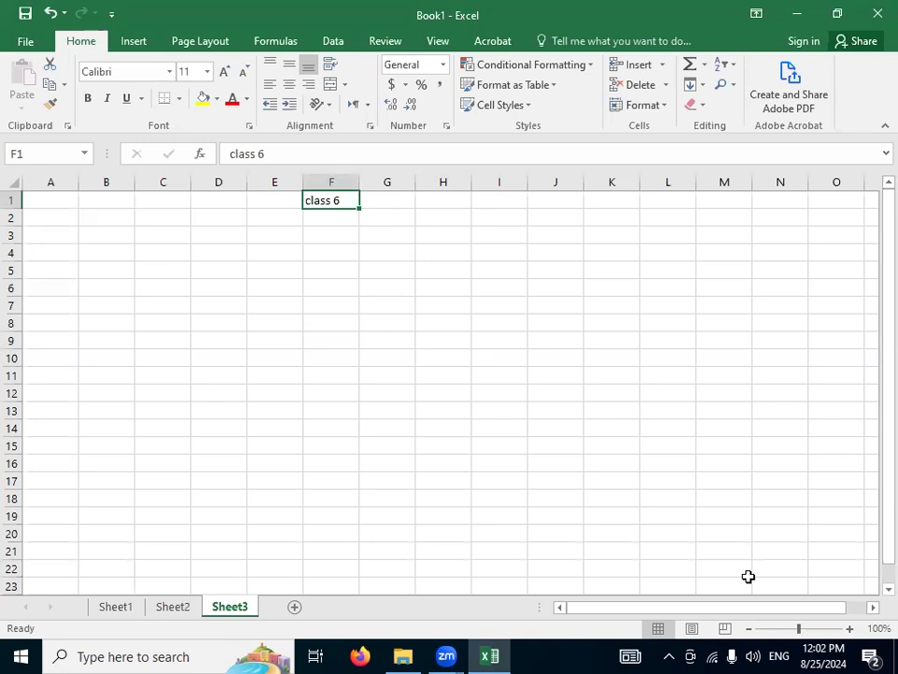
- Scroll Sheet3 horizontally across its columns and back, and vertically through its rows
drag(599, 606, 697, 610)
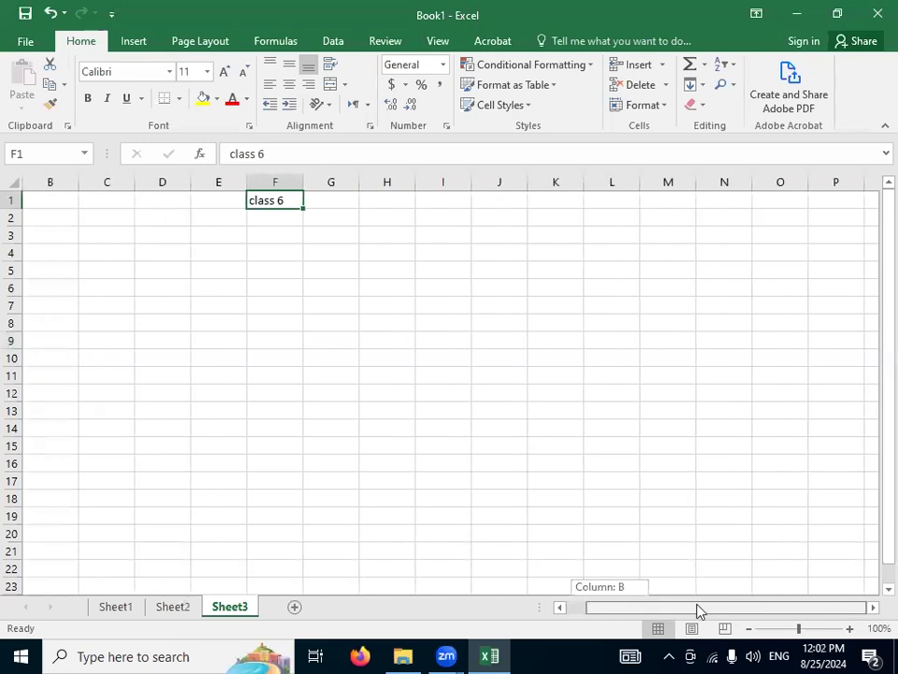
drag(635, 618, 575, 615)
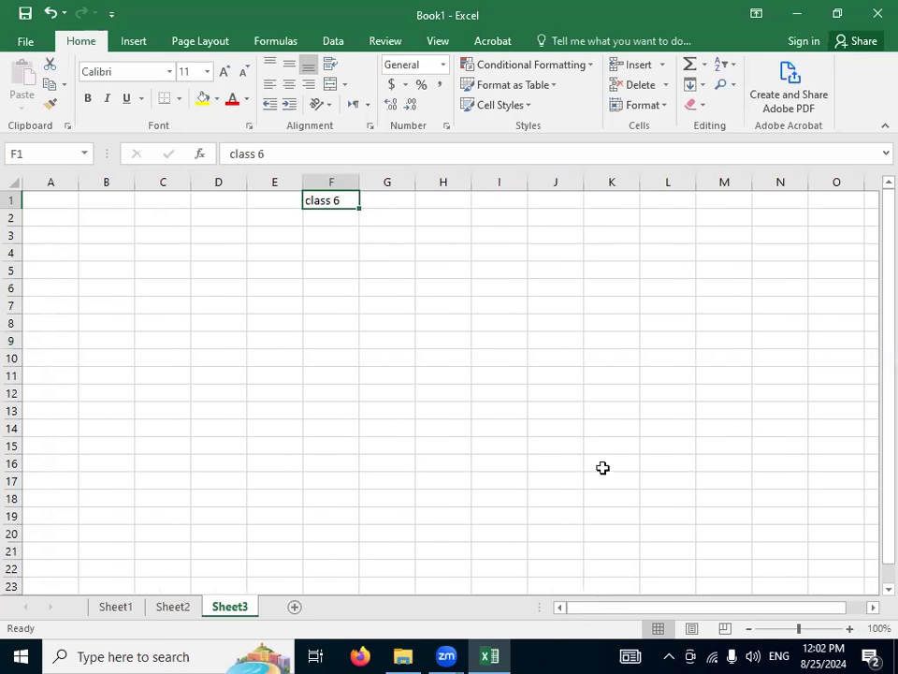
drag(620, 605, 811, 620)
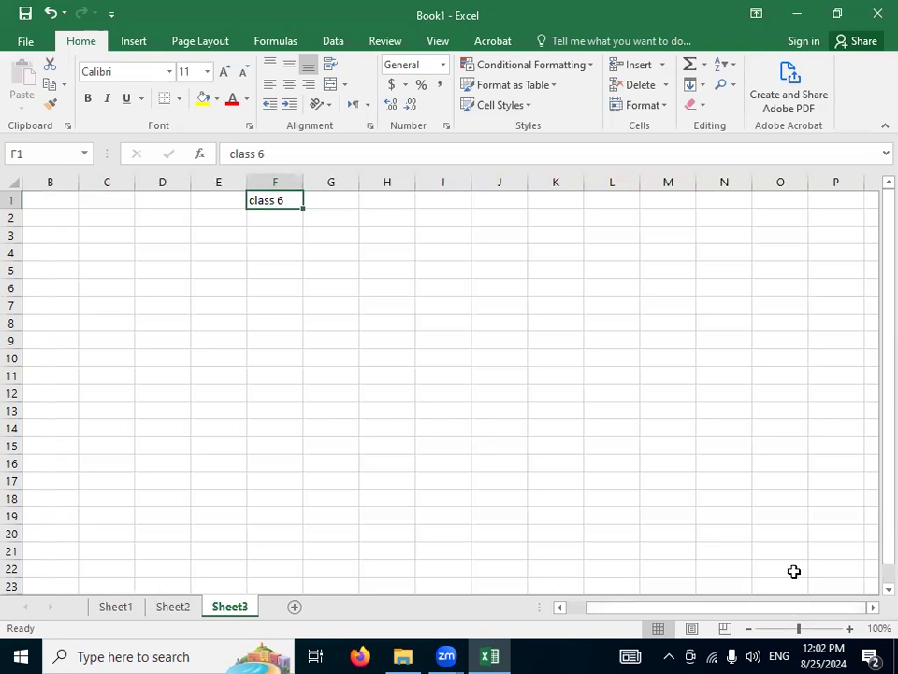
drag(701, 614, 617, 611)
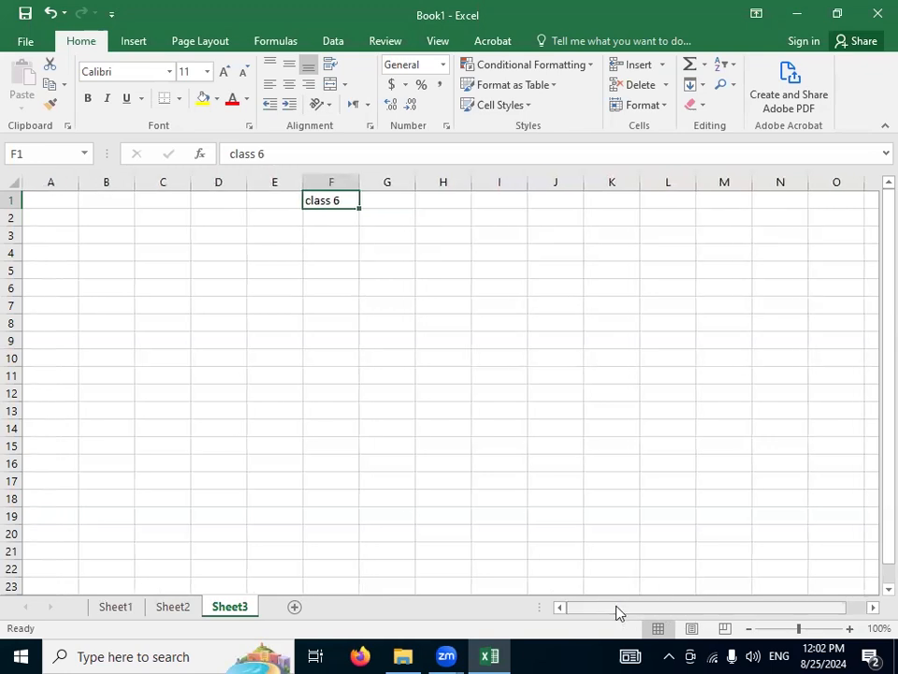
mouse_move(872, 433)
mouse_down()
mouse_move(873, 426)
mouse_move(872, 477)
mouse_move(872, 395)
mouse_move(872, 491)
mouse_move(872, 412)
mouse_up()
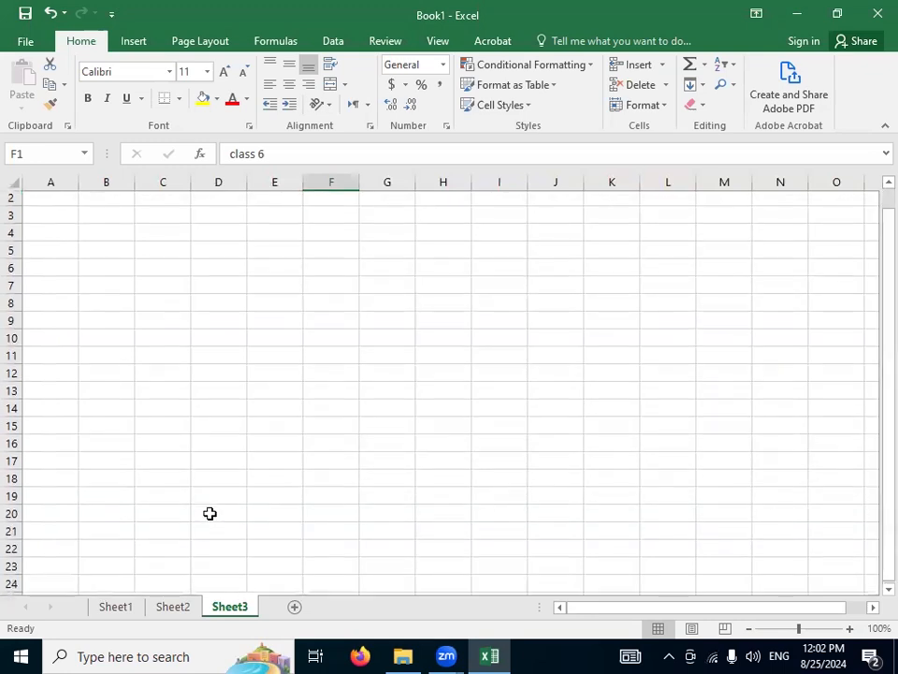
- Browse Sheet3 down to about row 42 and back to row 1, and check its horizontal scrolling
scroll(209, 512, down, 3)
scroll(224, 501, down, 4)
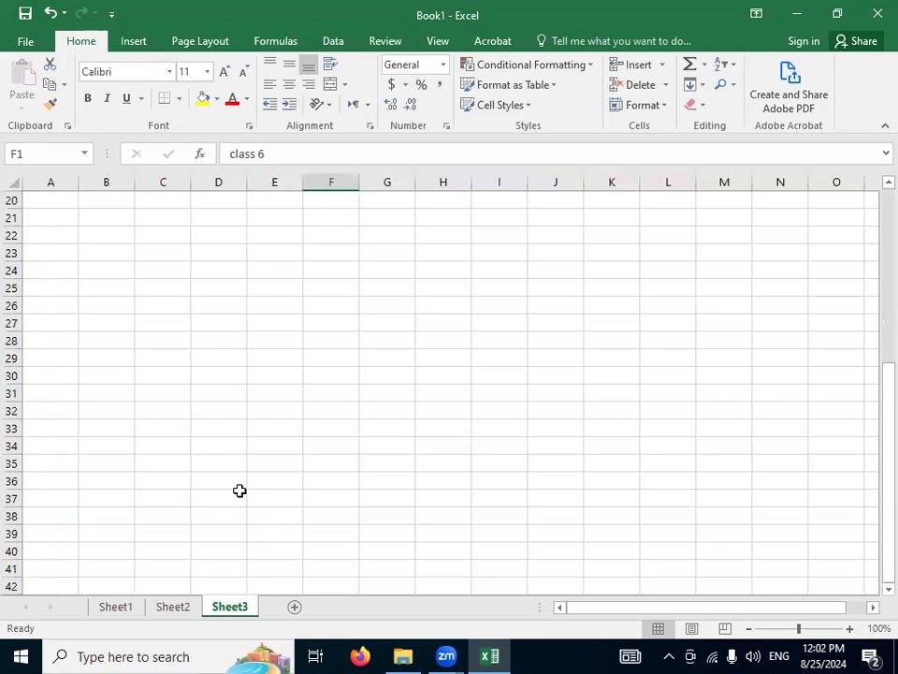
scroll(166, 313, up, 6)
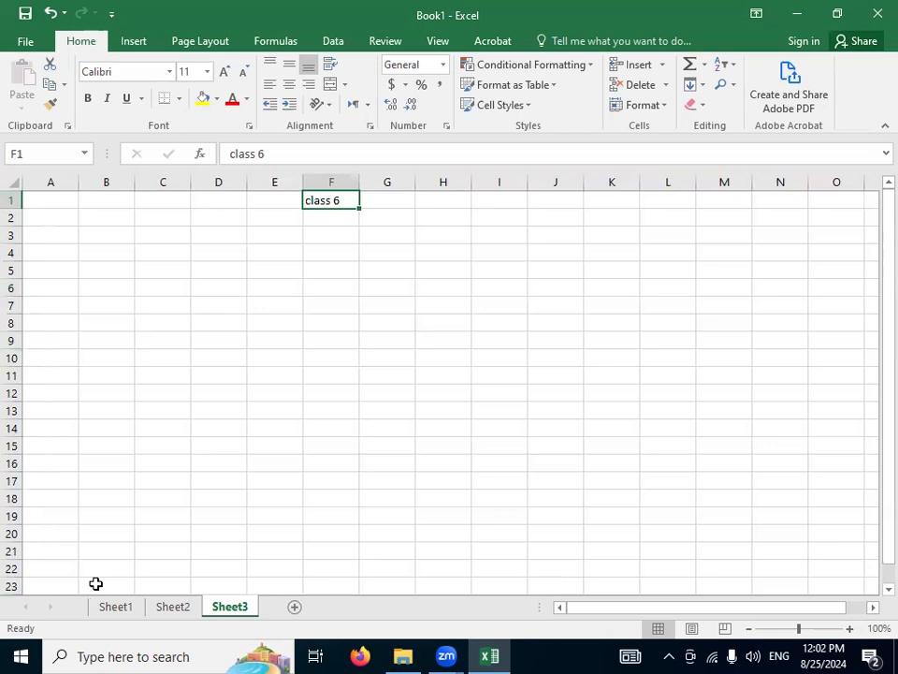
drag(887, 309, 872, 405)
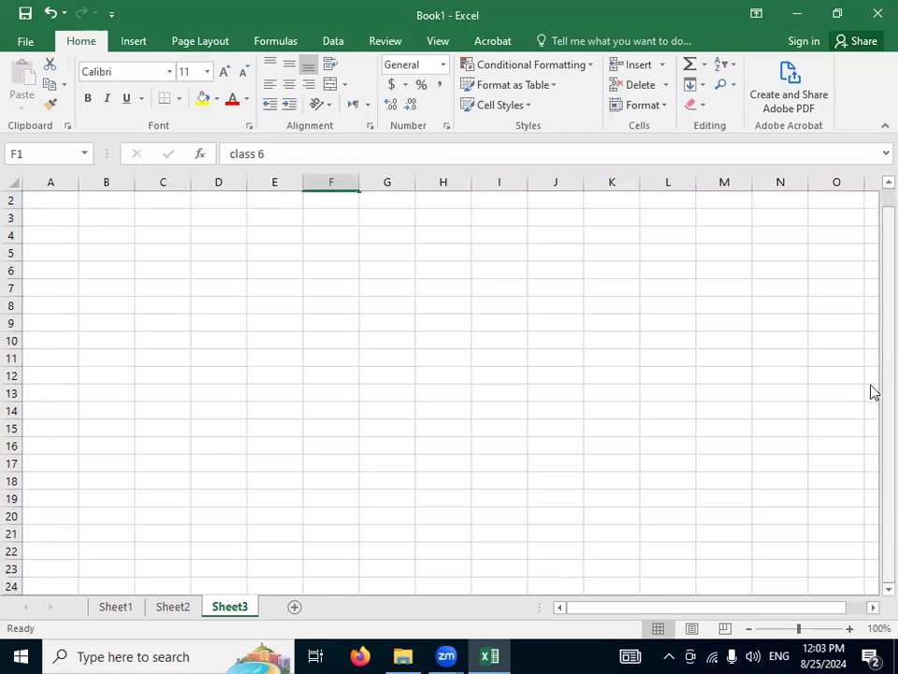
drag(883, 362, 872, 307)
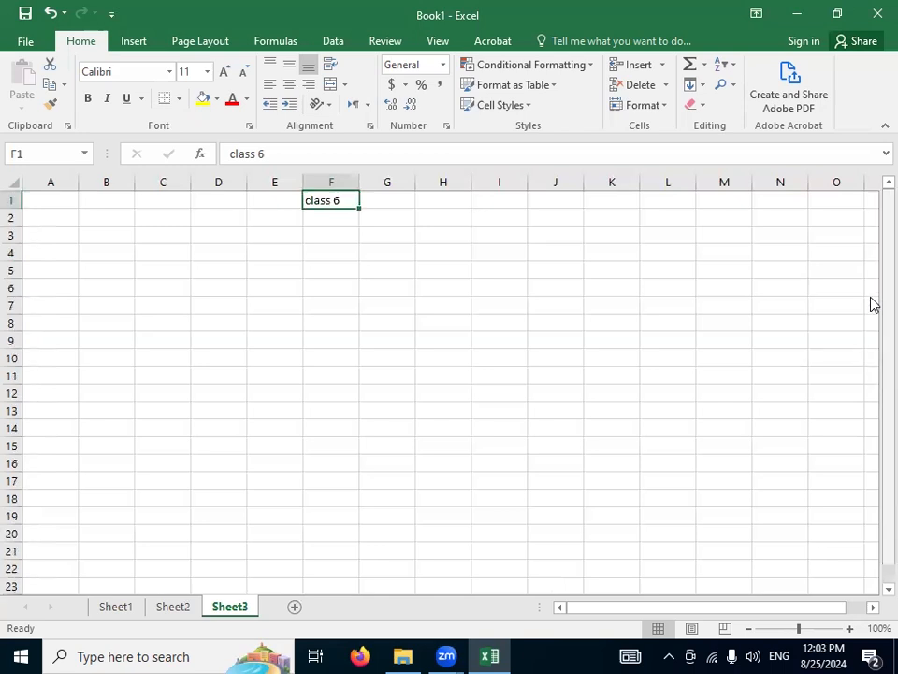
drag(803, 614, 739, 615)
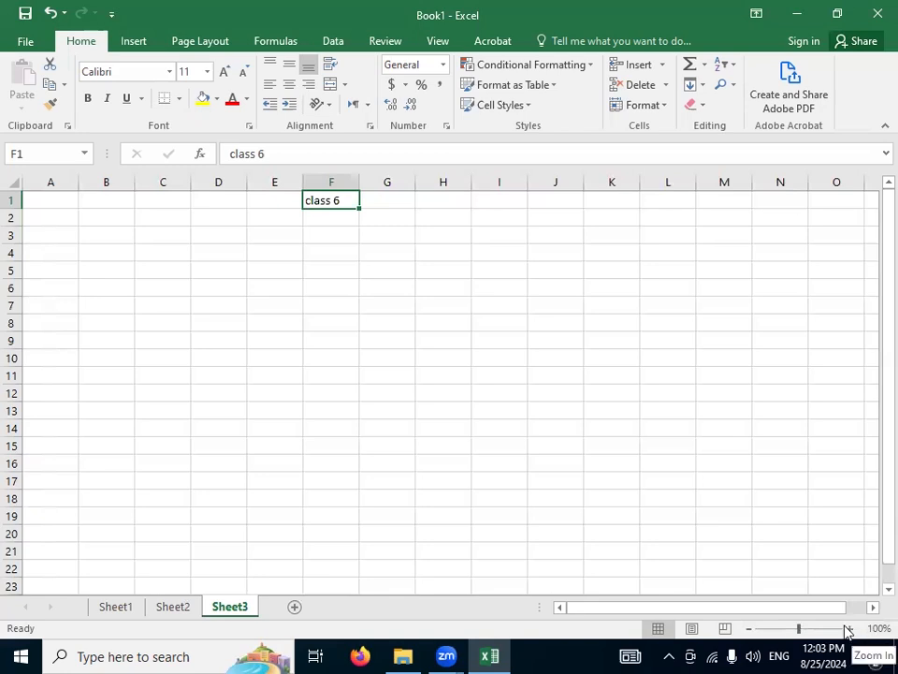
- Zoom Sheet3 out to 62% and in to 244%, and leave the zoom at 80%
click(796, 631)
drag(796, 631, 783, 634)
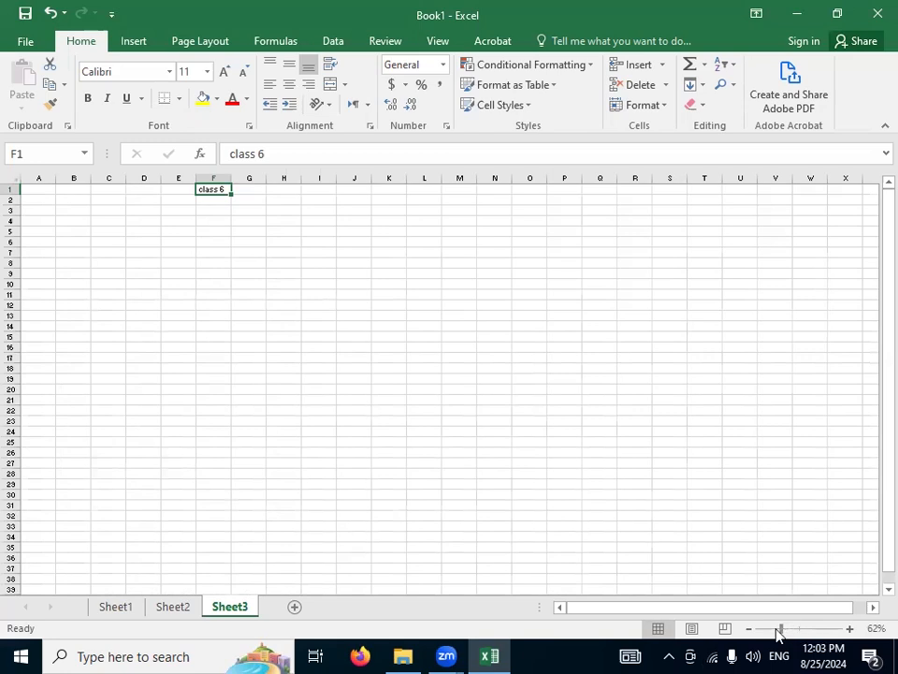
drag(782, 633, 790, 631)
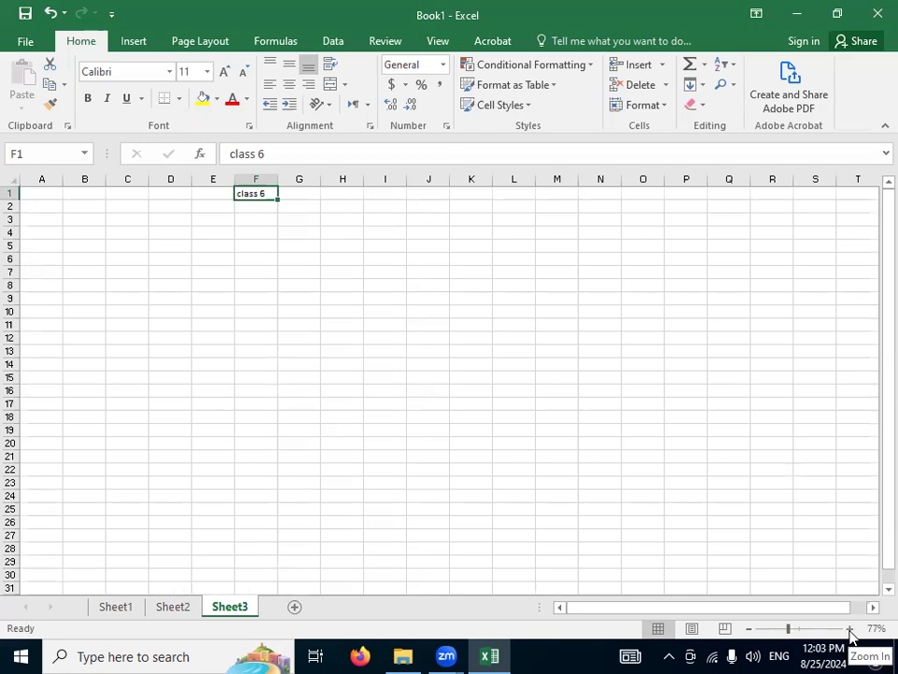
click(794, 632)
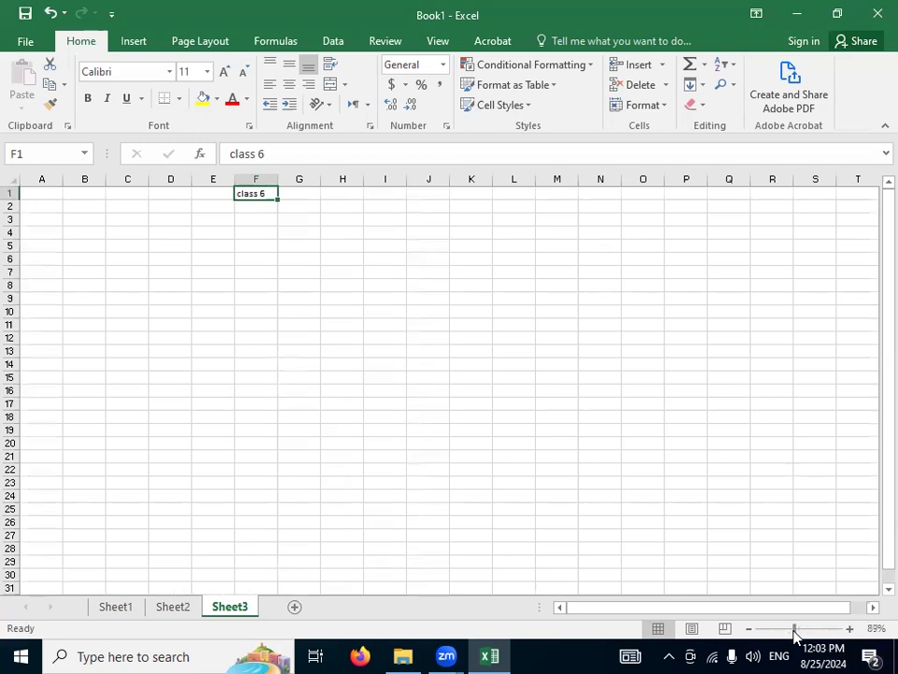
drag(794, 632, 811, 634)
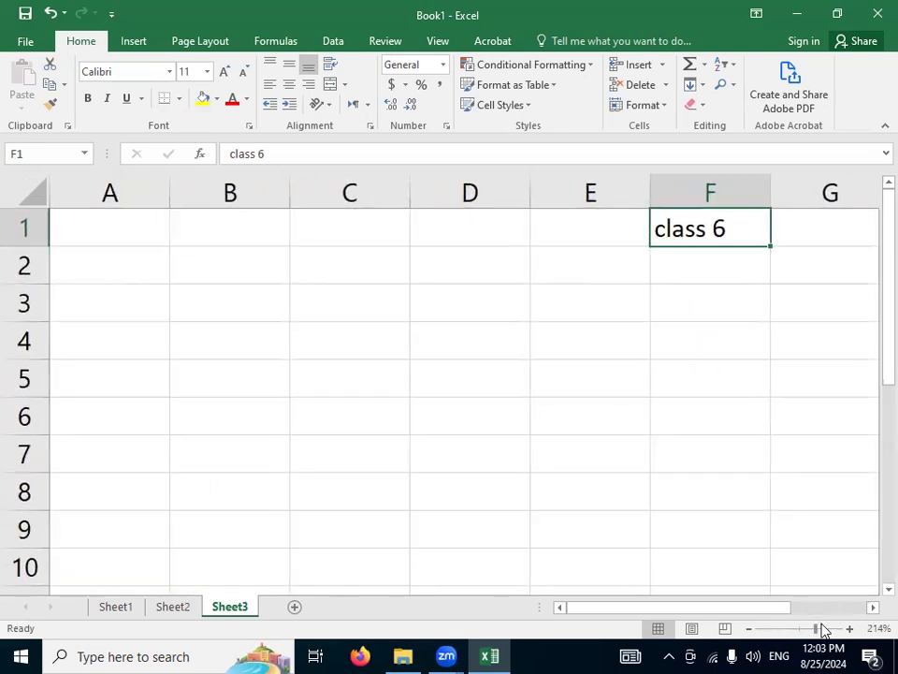
drag(816, 631, 821, 633)
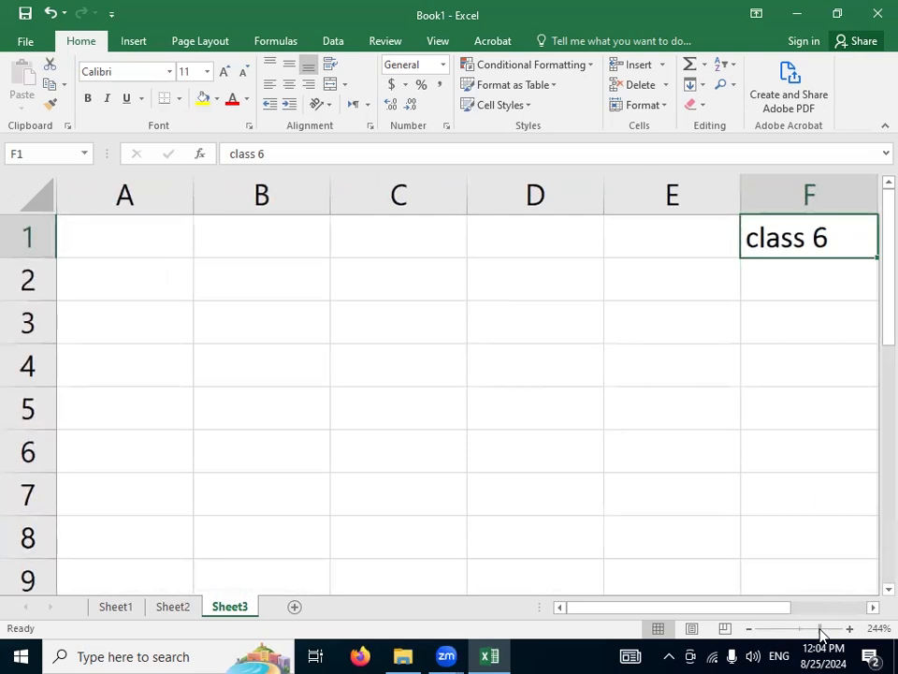
drag(820, 632, 790, 633)
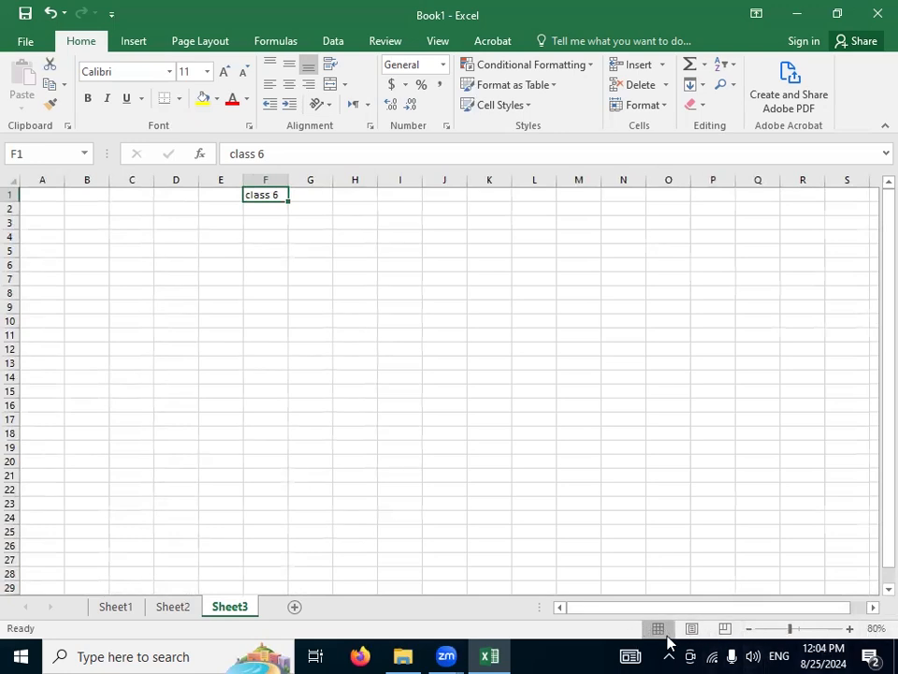
- Highlight the text inside cell F1 in edit mode, leave the cell and reselect it
mouse_move(471, 647)
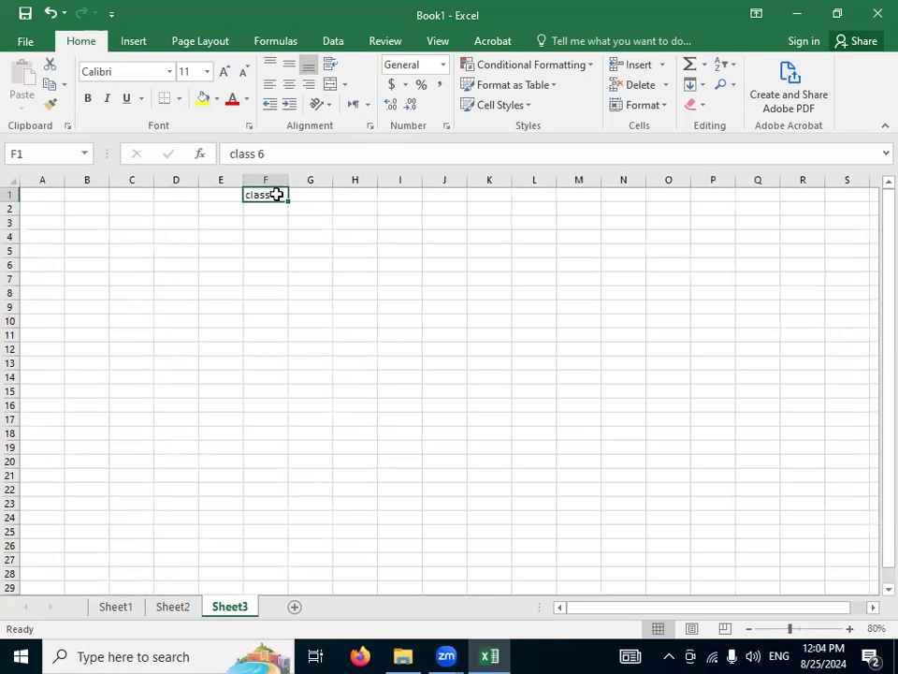
double_click(271, 196)
drag(271, 198, 245, 200)
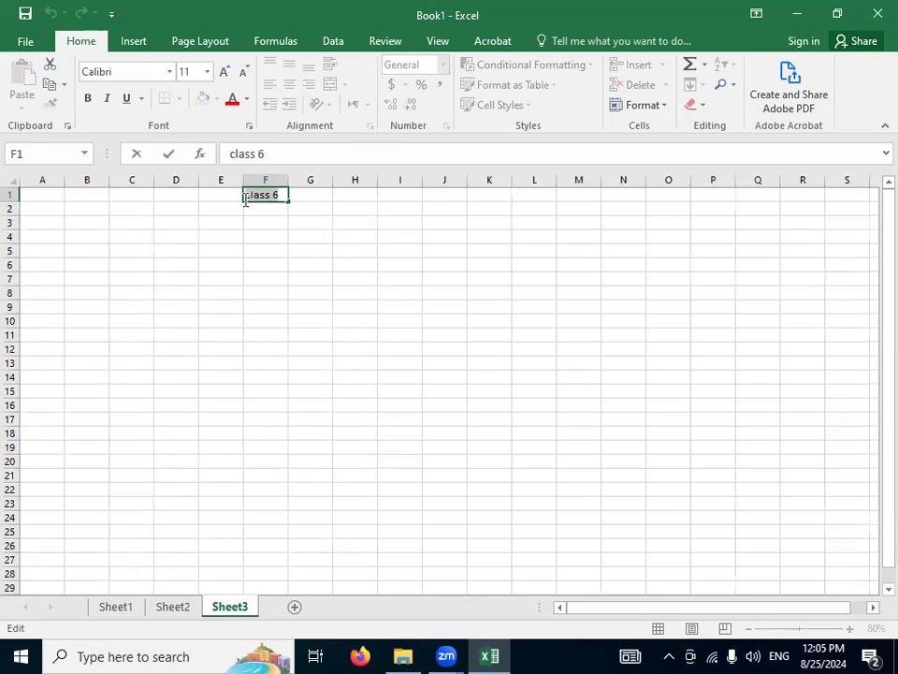
drag(245, 200, 243, 201)
click(278, 226)
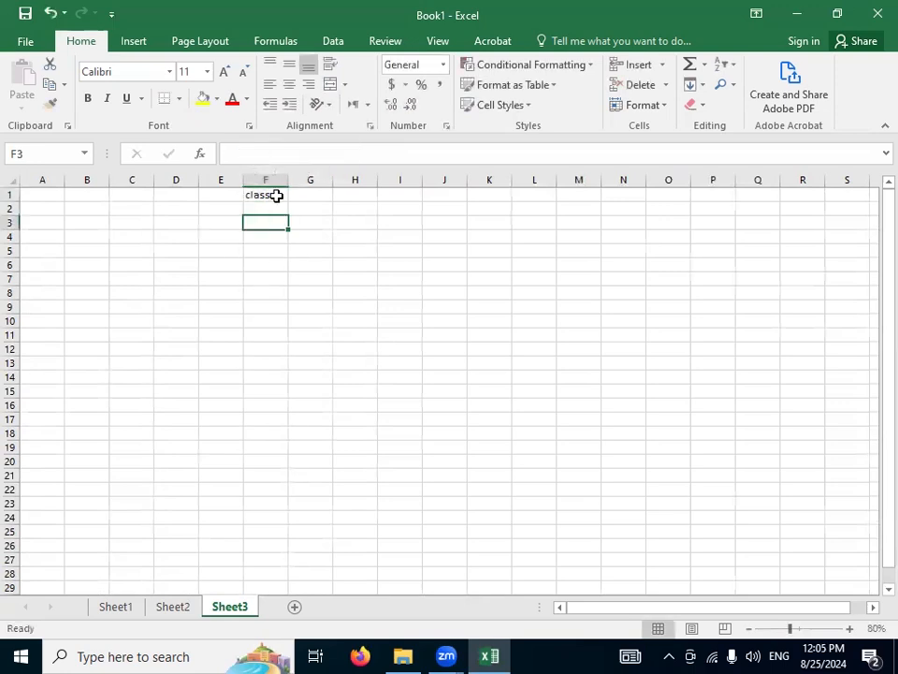
click(277, 196)
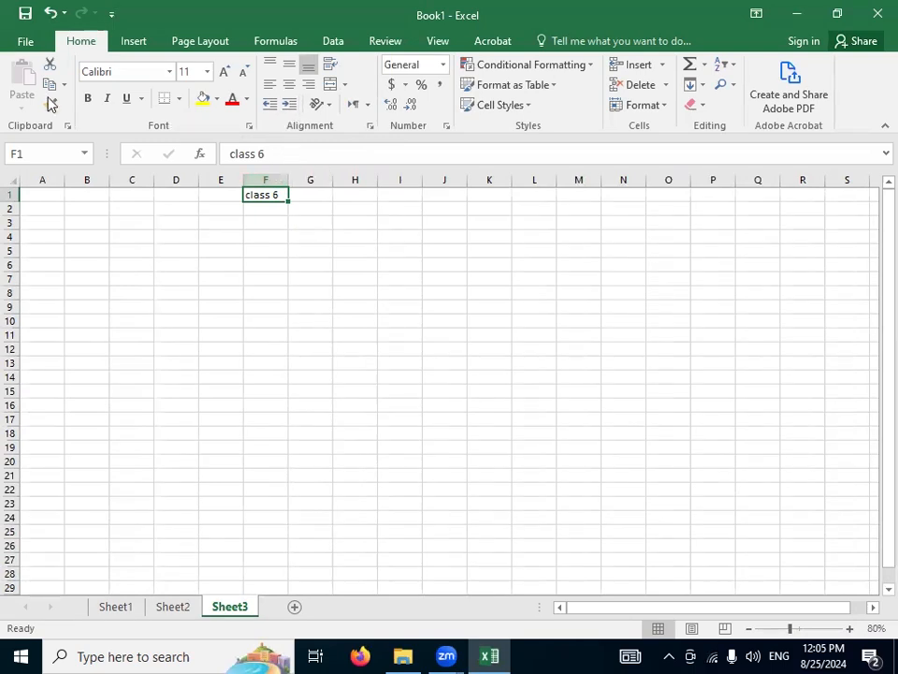
click(23, 43)
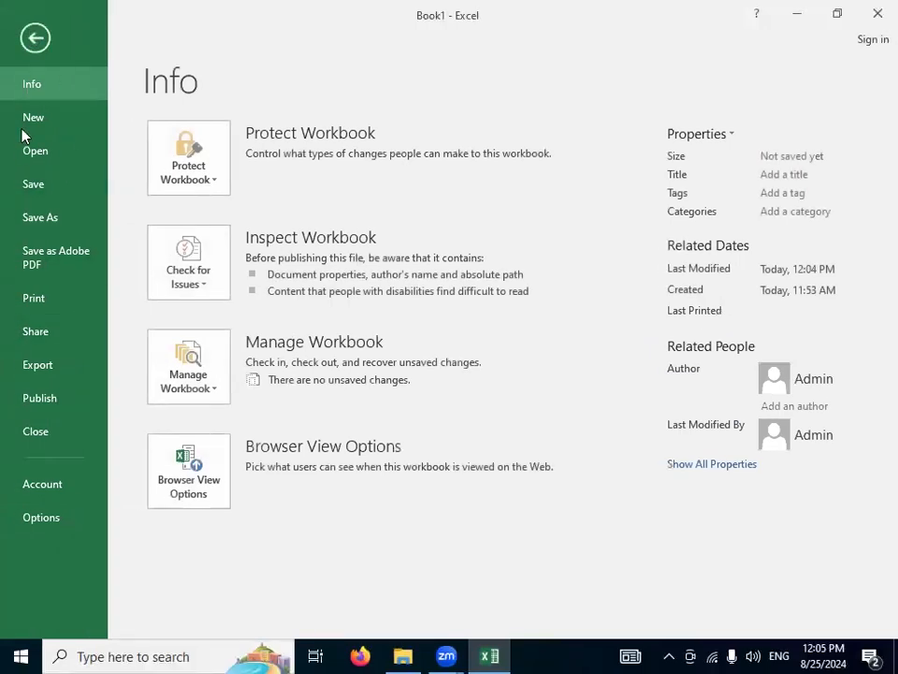
click(52, 221)
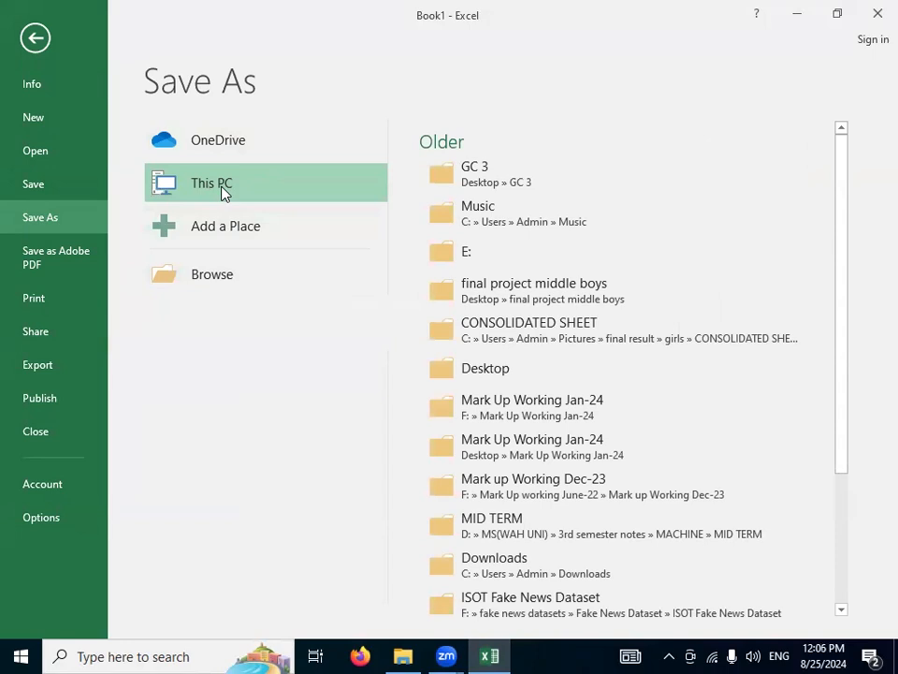
double_click(244, 191)
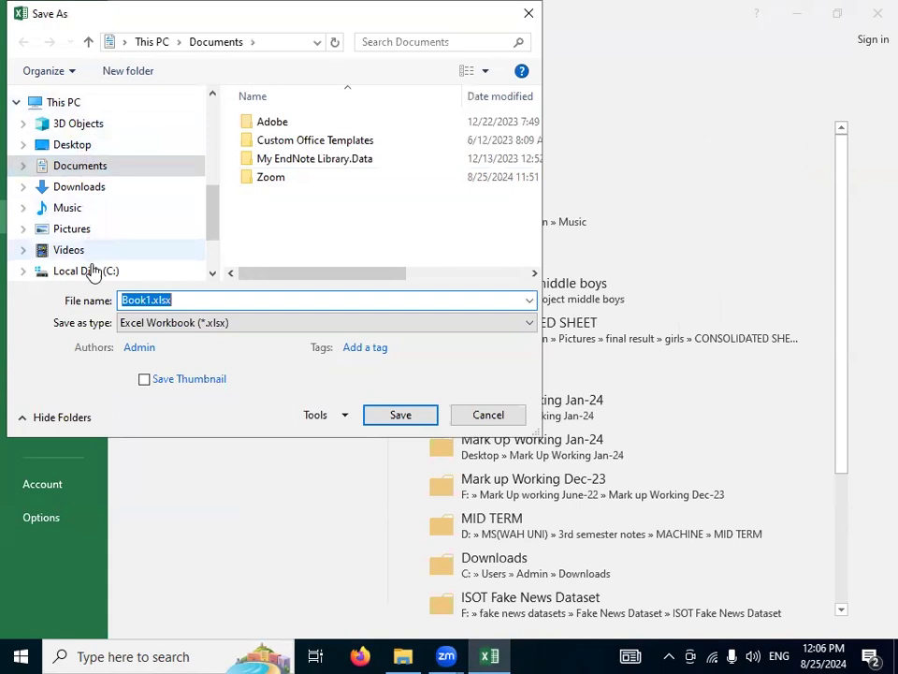
scroll(194, 249, down, 2)
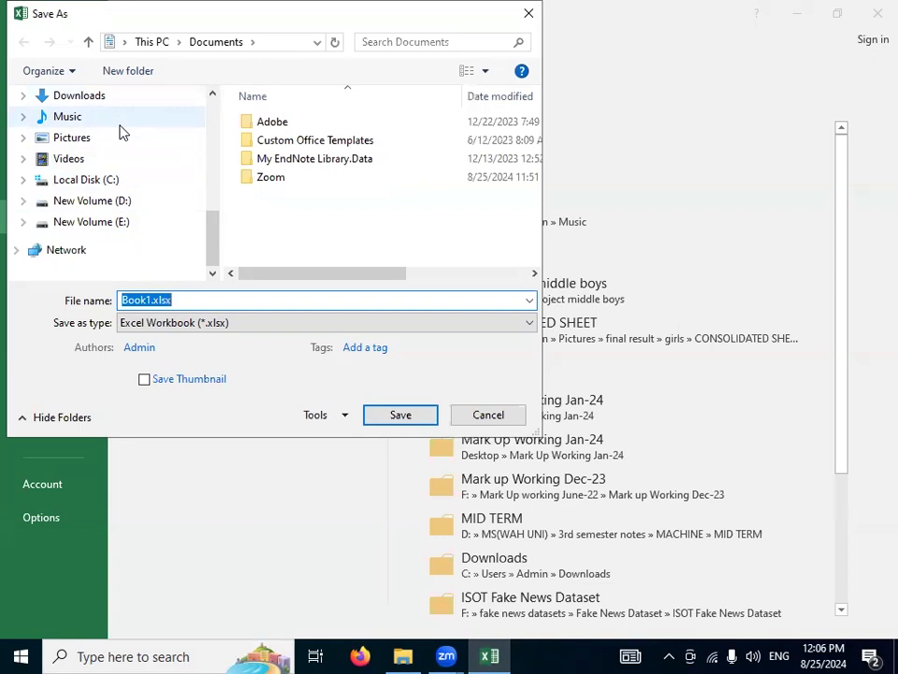
click(127, 205)
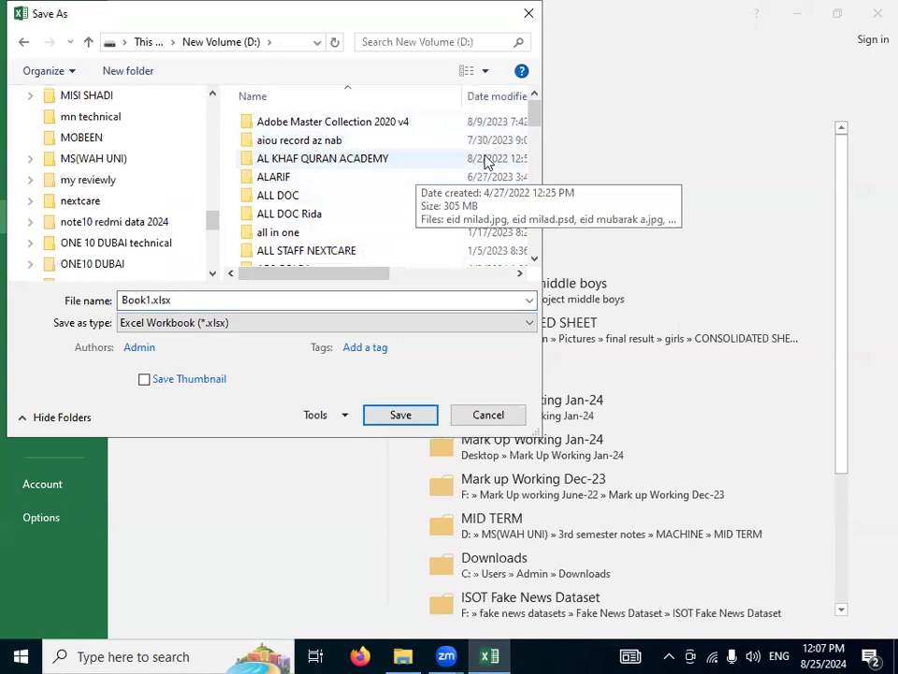
drag(533, 116, 547, 254)
right_click(427, 267)
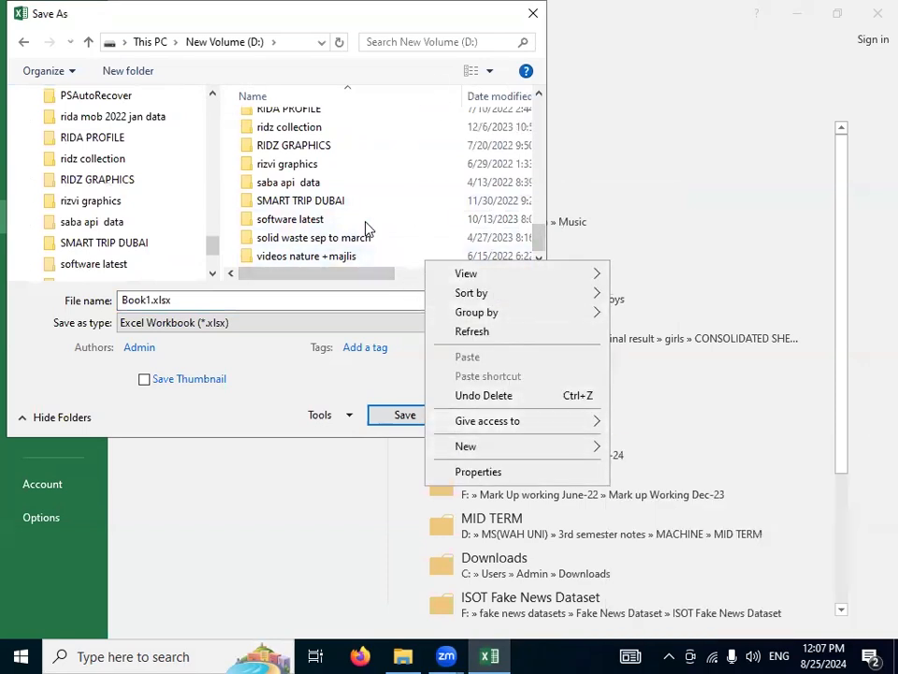
right_click(400, 139)
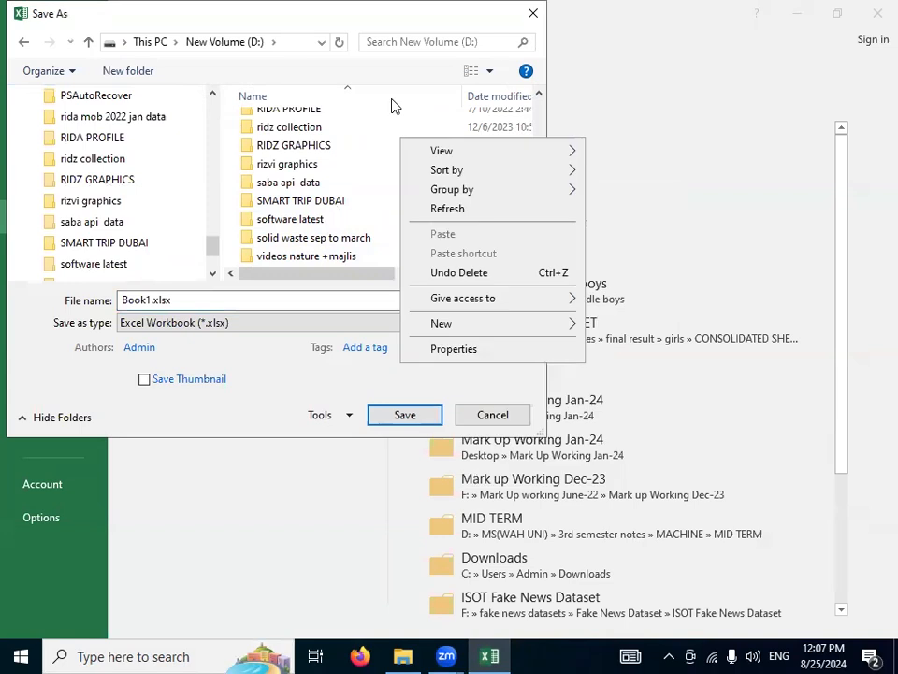
click(445, 103)
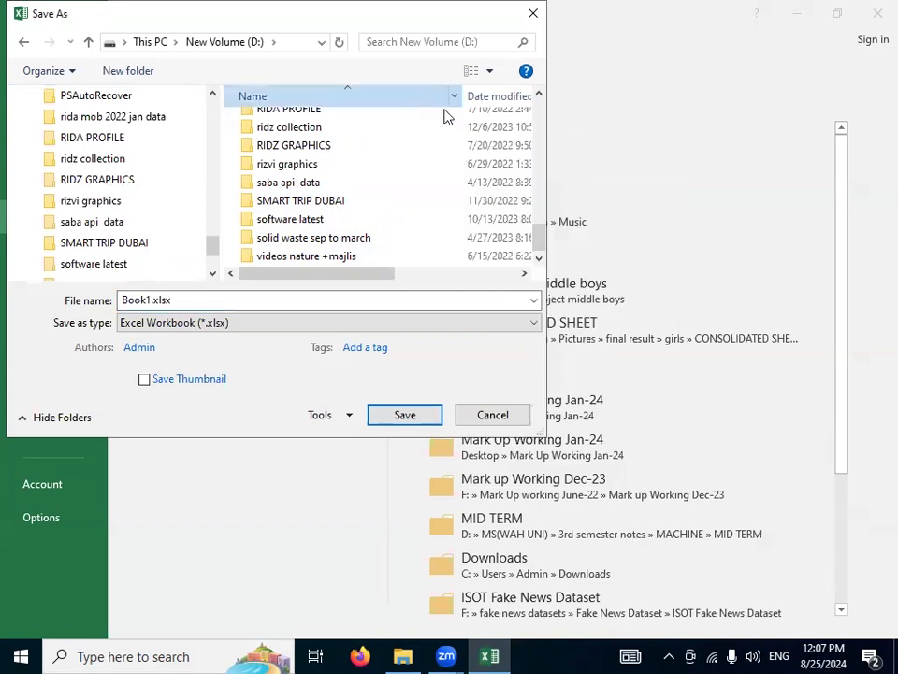
click(445, 101)
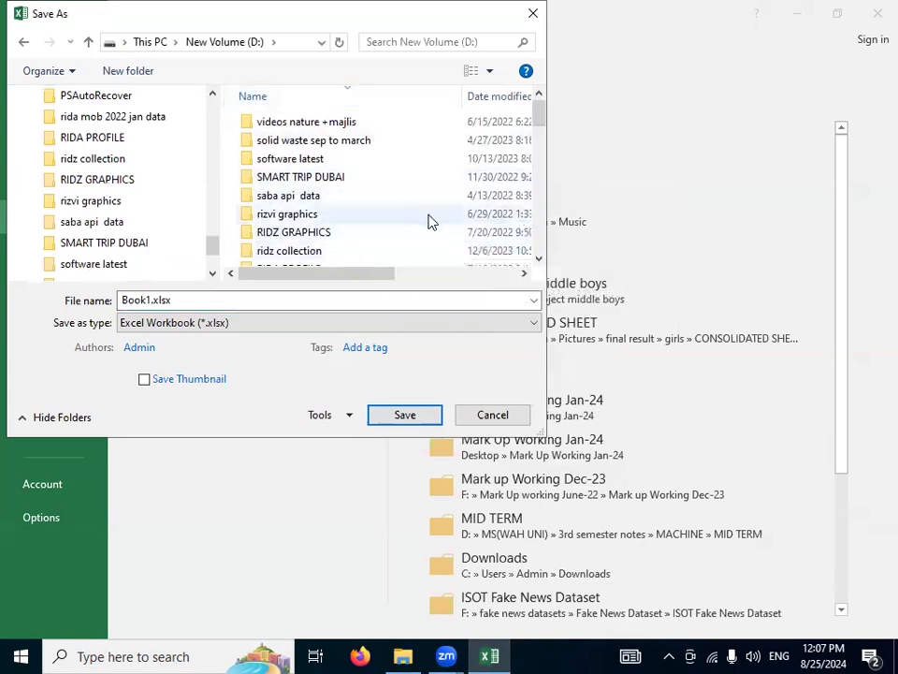
right_click(430, 221)
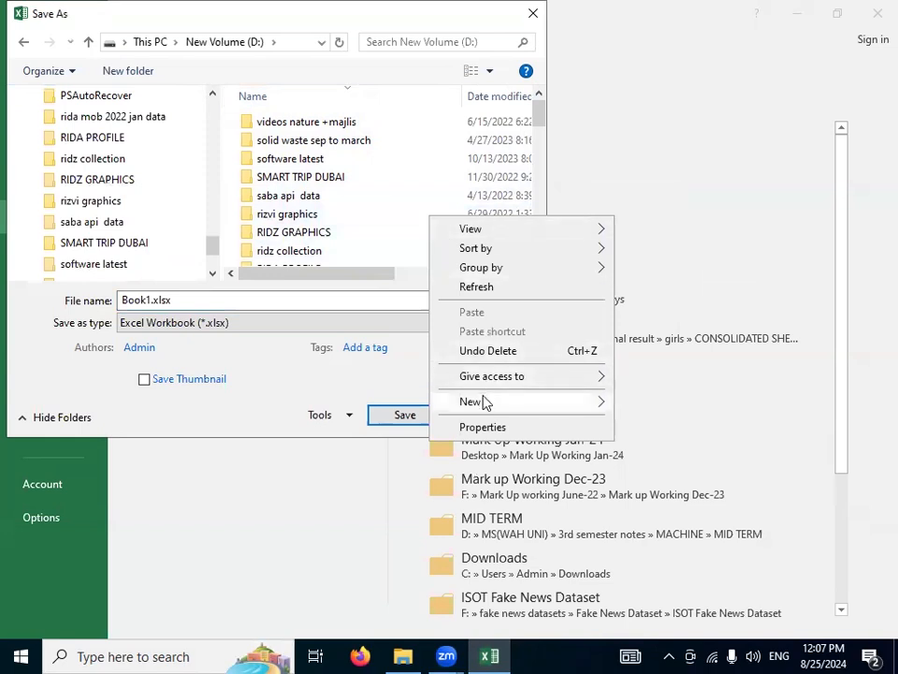
mouse_move(484, 402)
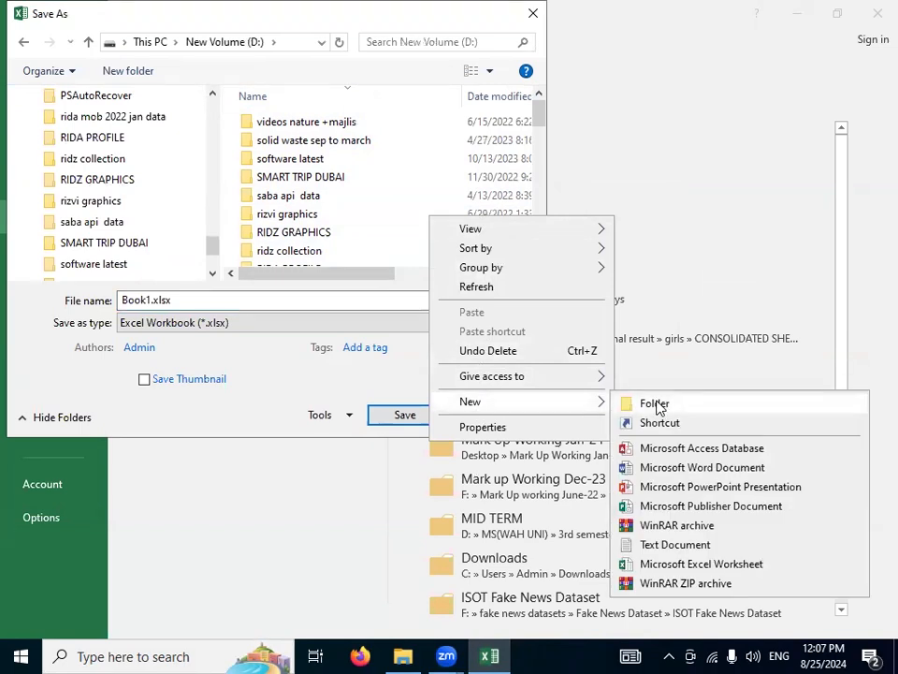
click(533, 14)
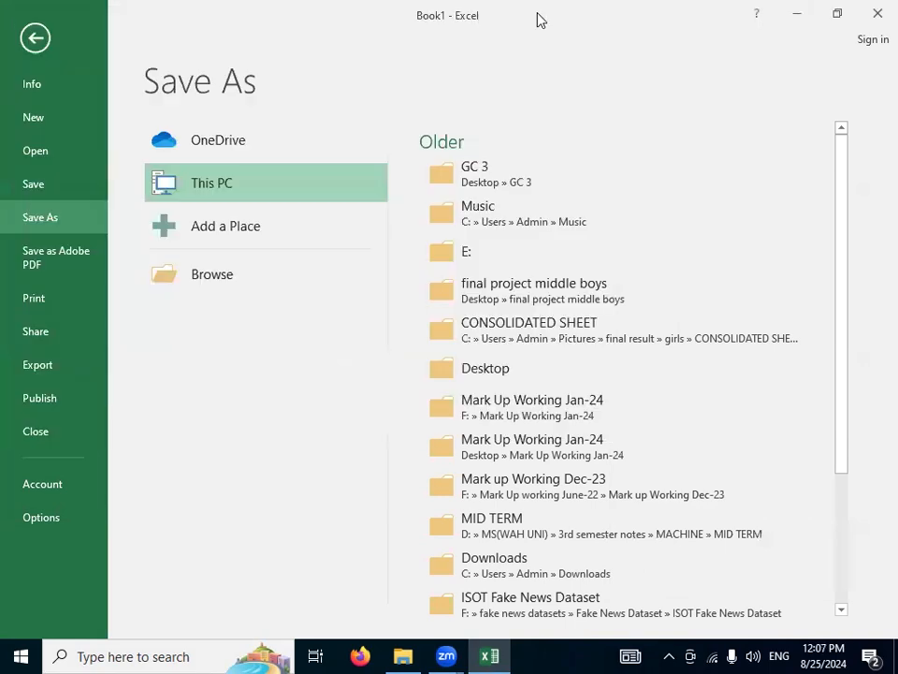
click(30, 39)
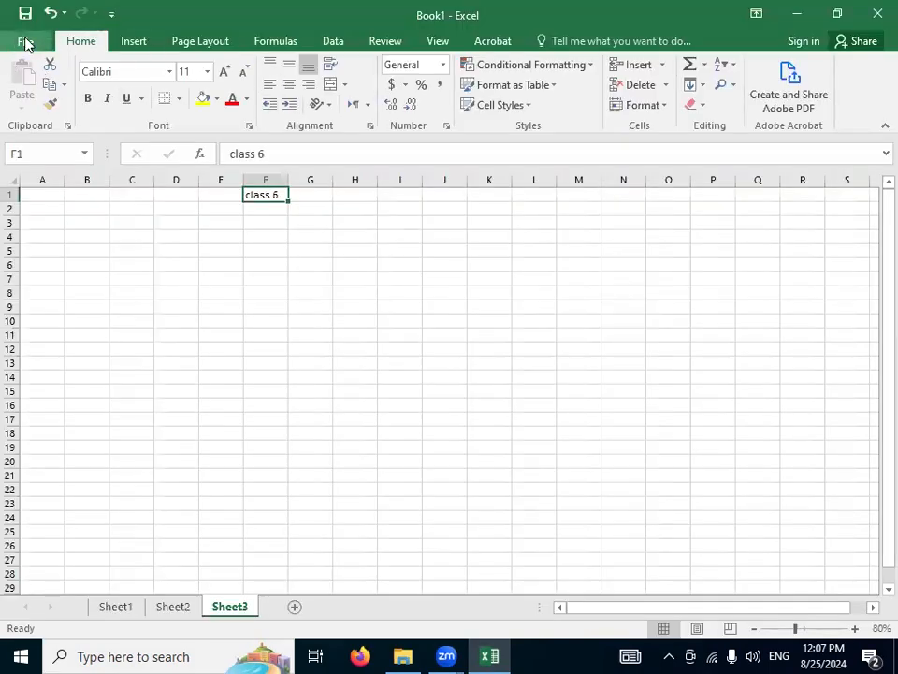
- Start saving the workbook under a new name on this PC and choose New Volume (D:) as the location
click(26, 43)
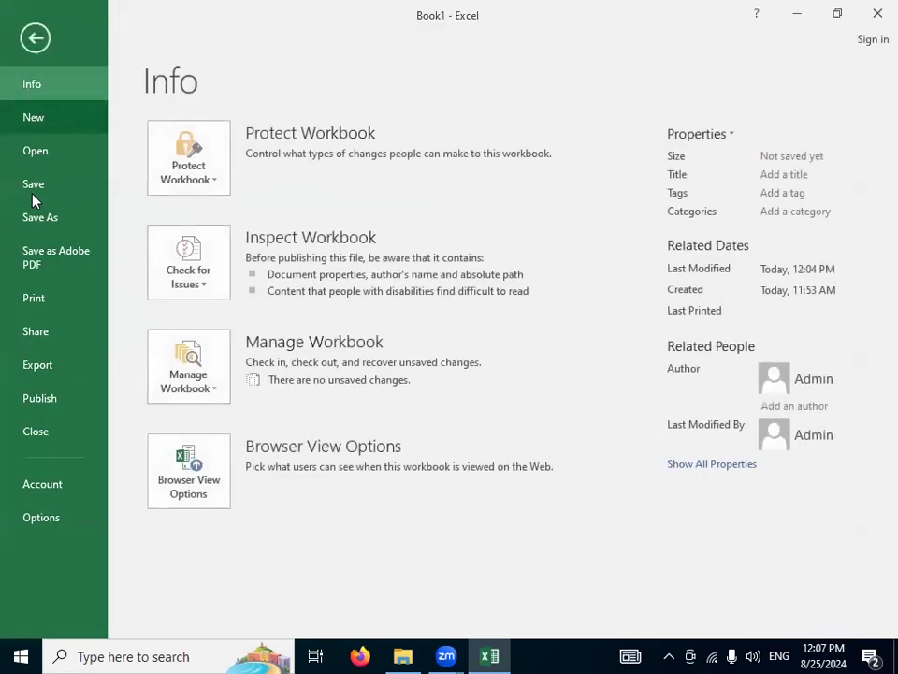
click(37, 225)
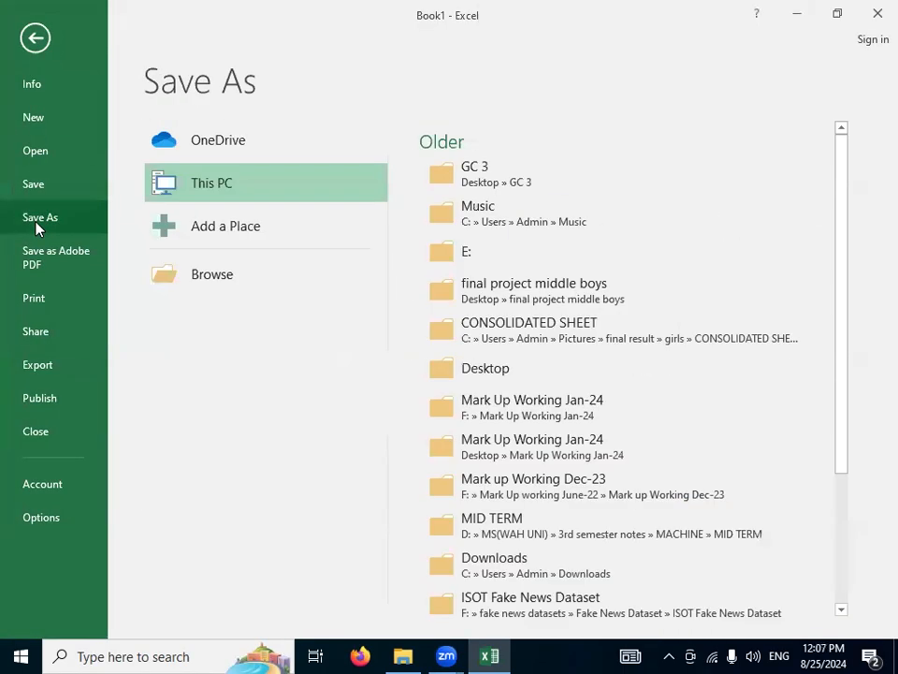
double_click(224, 185)
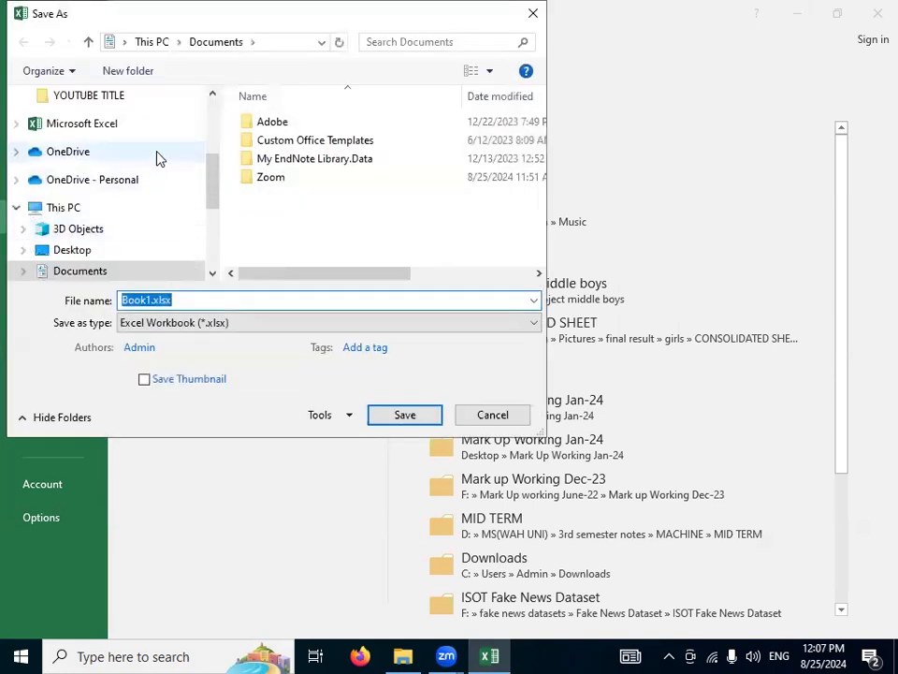
drag(208, 195, 228, 251)
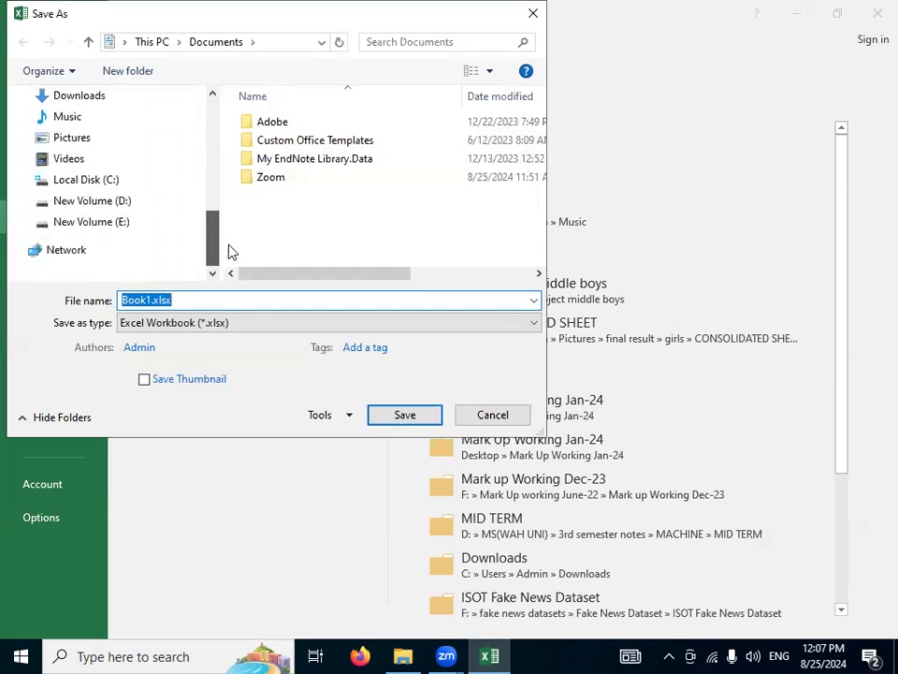
click(121, 201)
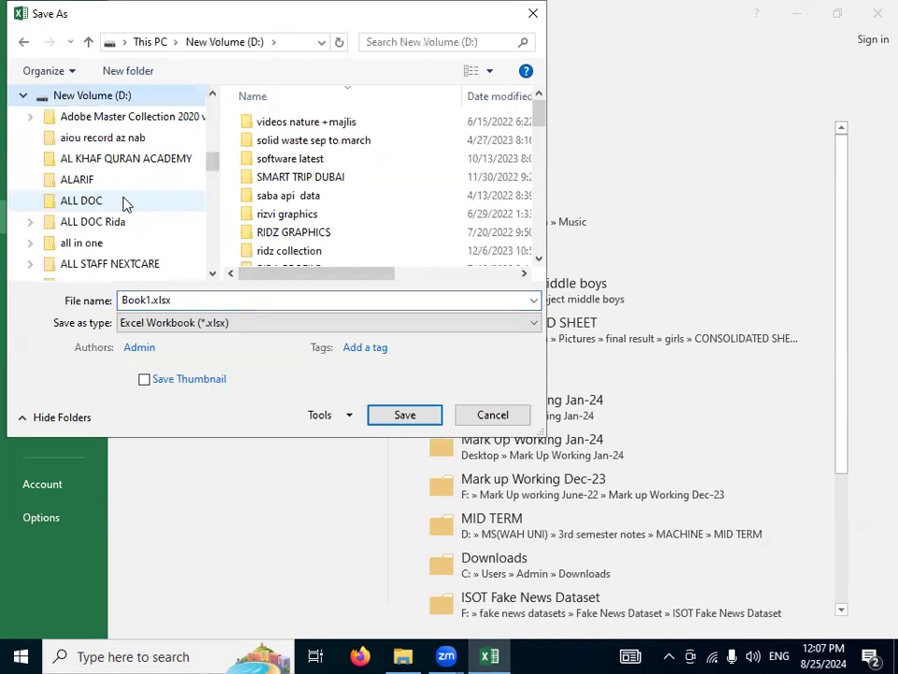
- Create a folder named MS. EXCEL DATA on the D: drive and open it as the save location
right_click(435, 214)
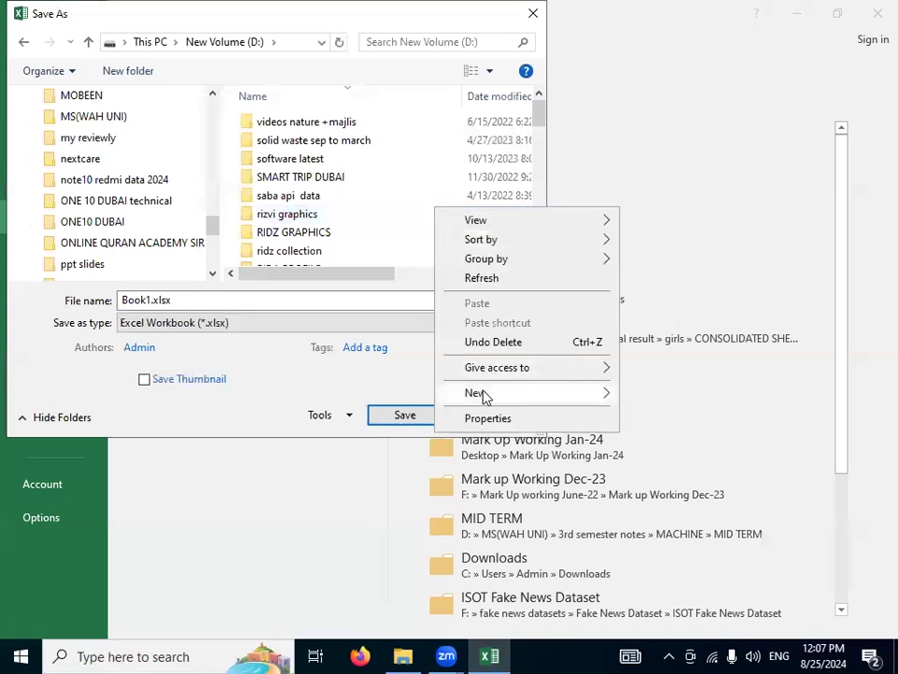
mouse_move(485, 398)
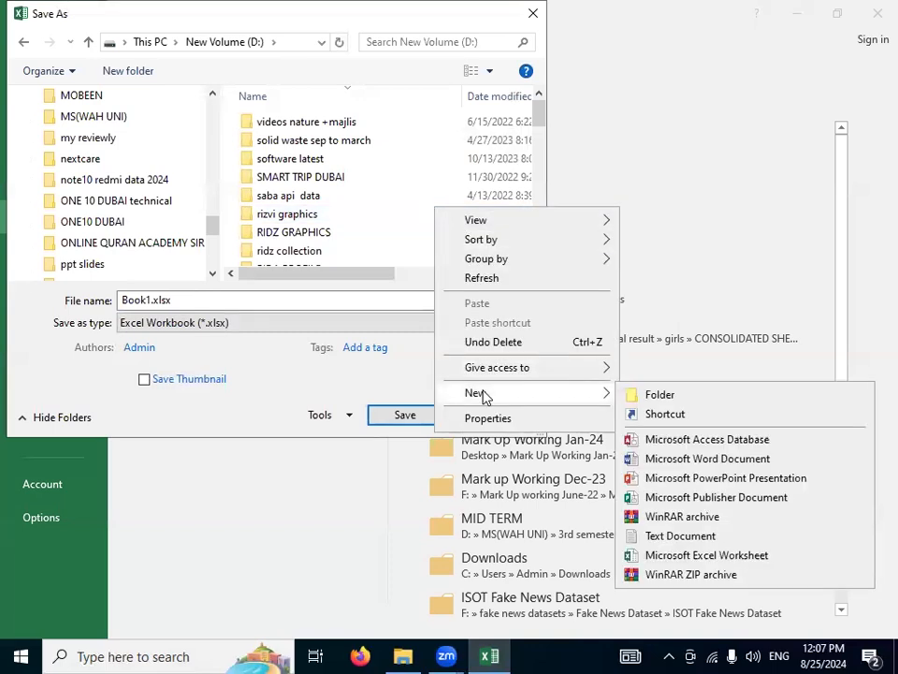
click(675, 397)
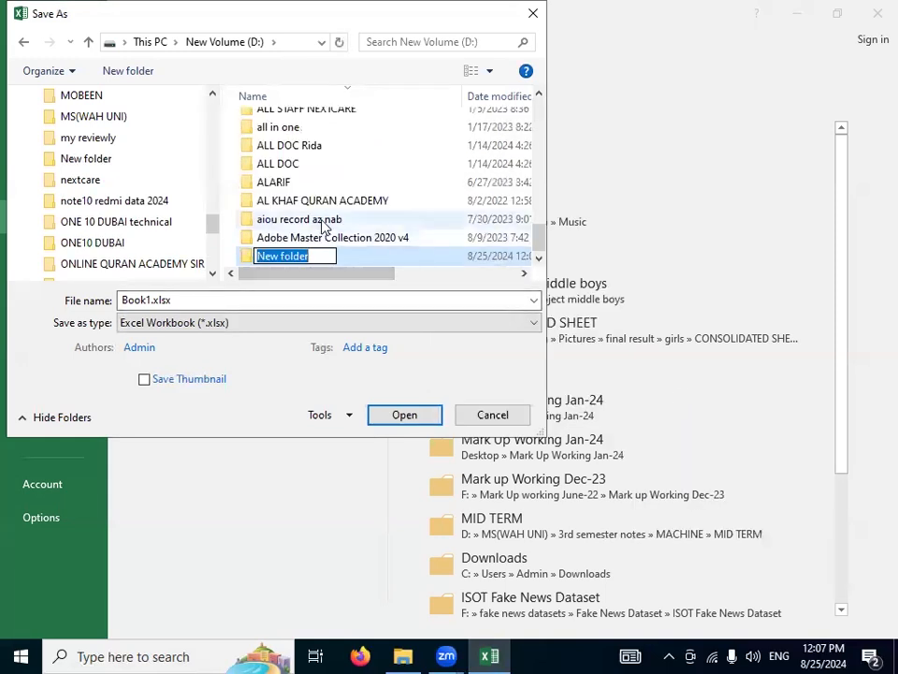
key(BackSpace)
text(M)
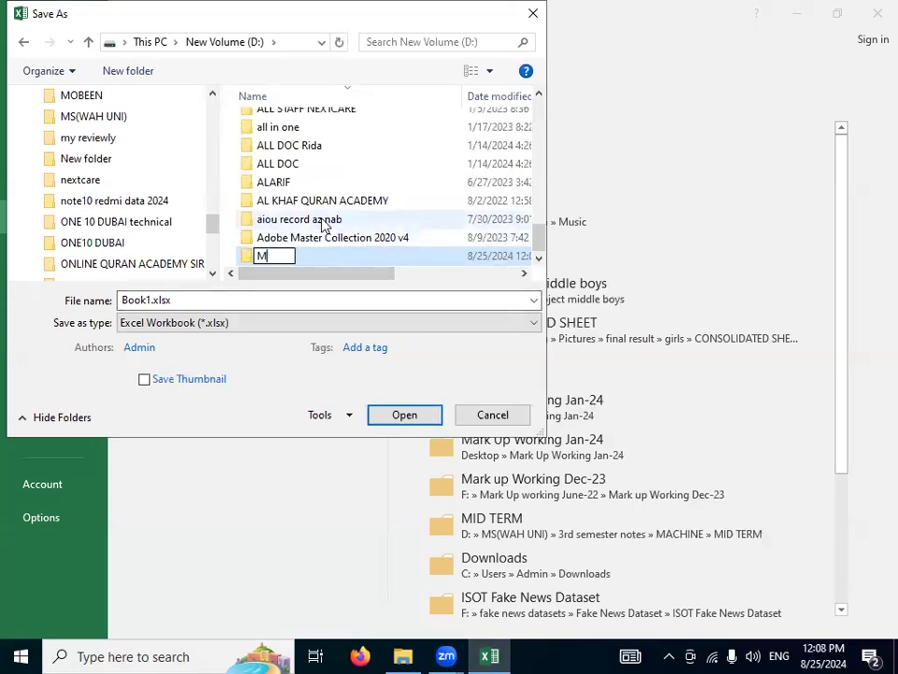
text(S. EXCEL DATA)
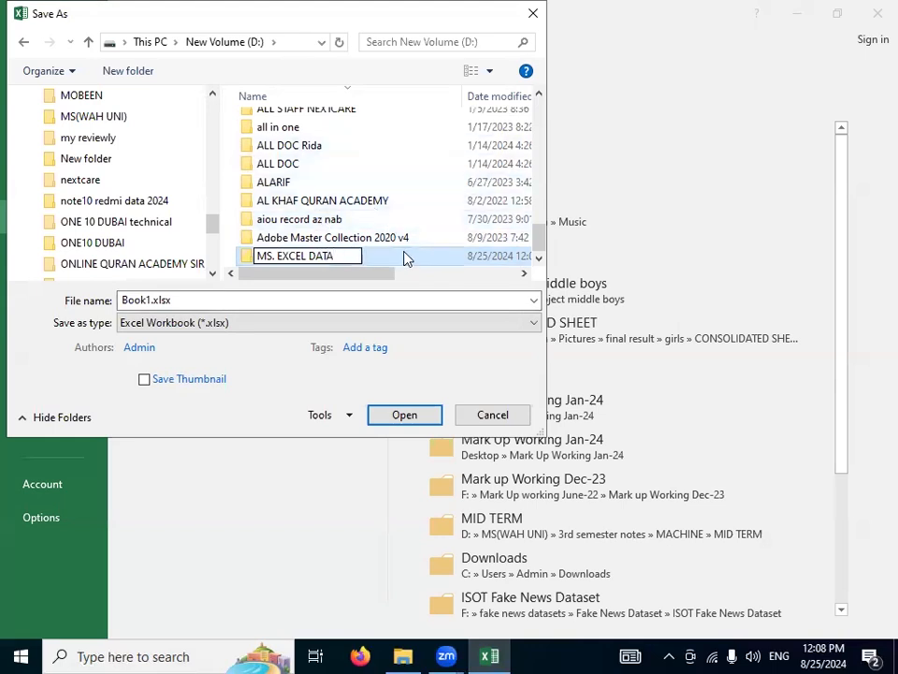
key(Return)
click(363, 261)
click(407, 259)
double_click(407, 258)
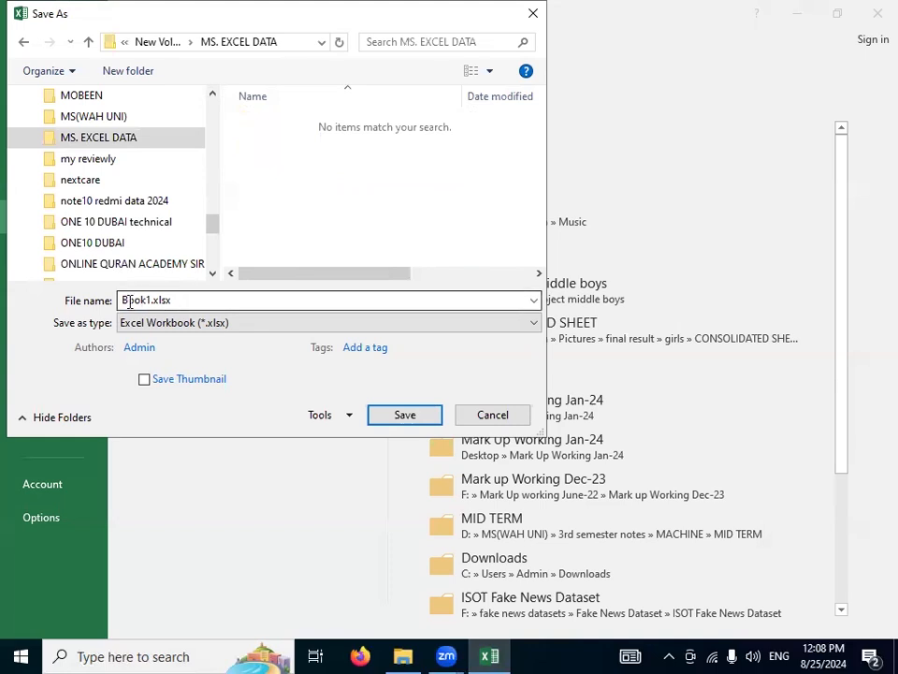
- Highlight the .xlsx extension in the file name Book1.xlsx and clear the highlight
click(188, 299)
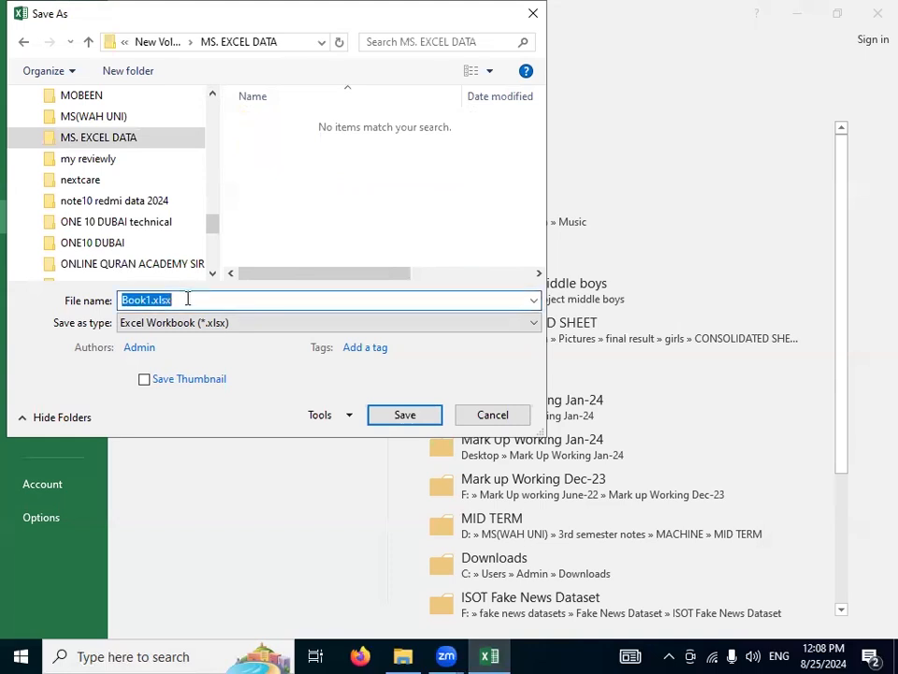
click(168, 299)
key(Left)
key(Left)
key(Left)
key(Left)
key(Left)
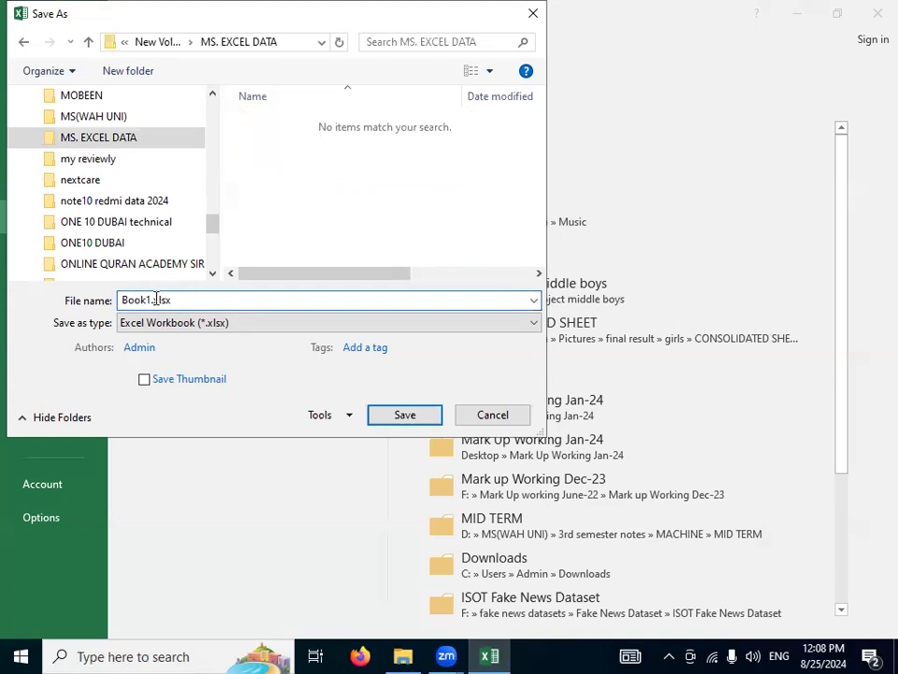
key(shift+End)
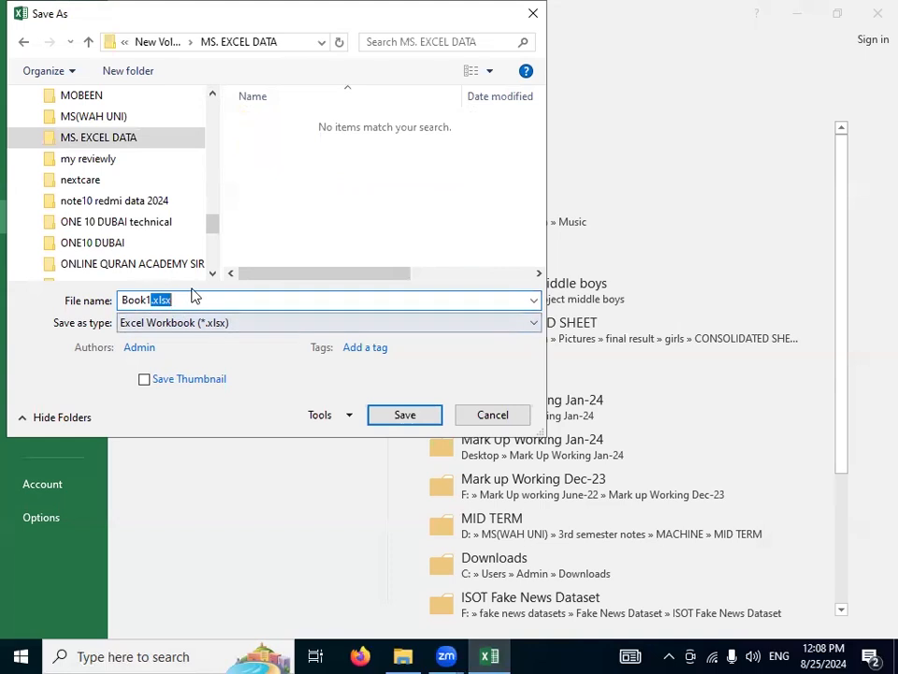
click(201, 298)
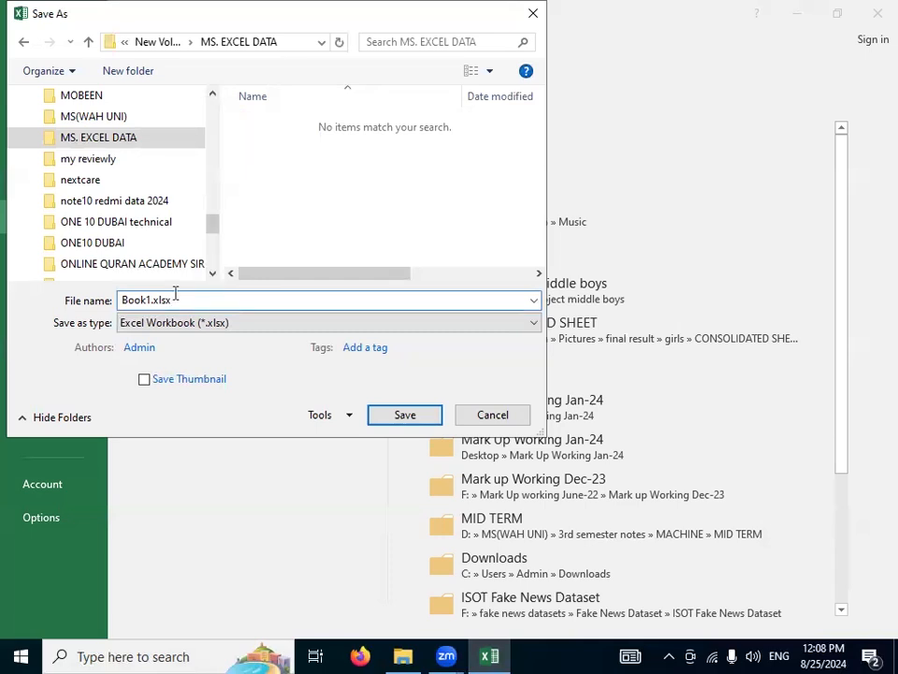
- Replace the name part before the extension so the file is named RESULT.xlsx, and save the workbook
drag(150, 299, 114, 300)
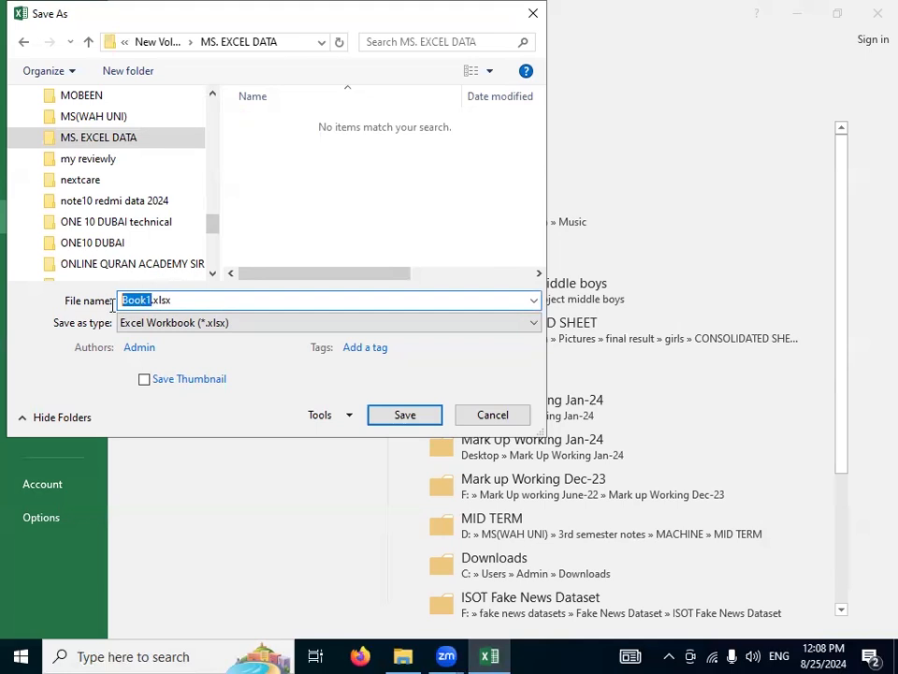
key(BackSpace)
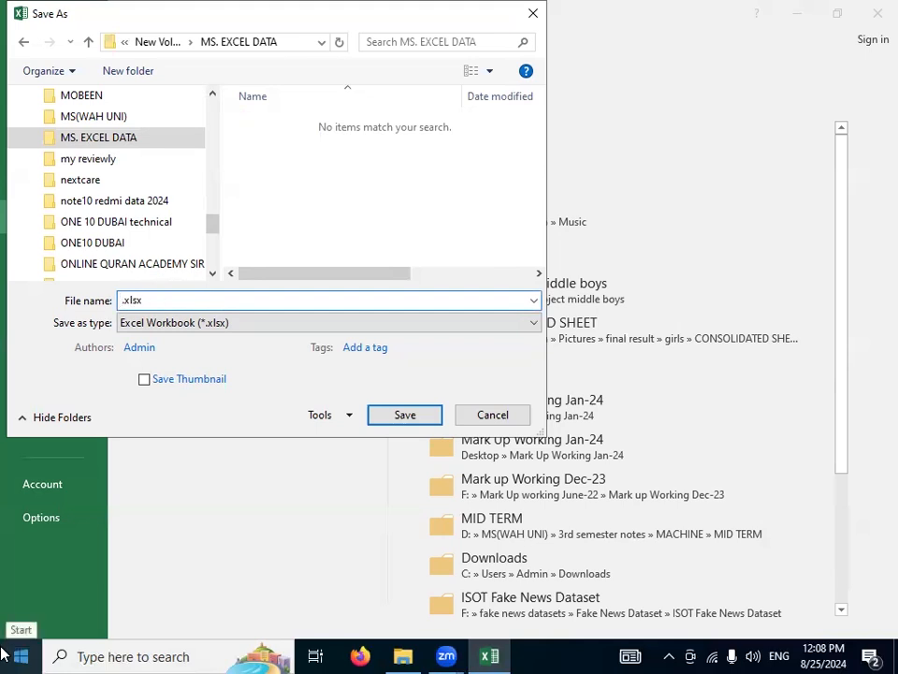
text(RESULT)
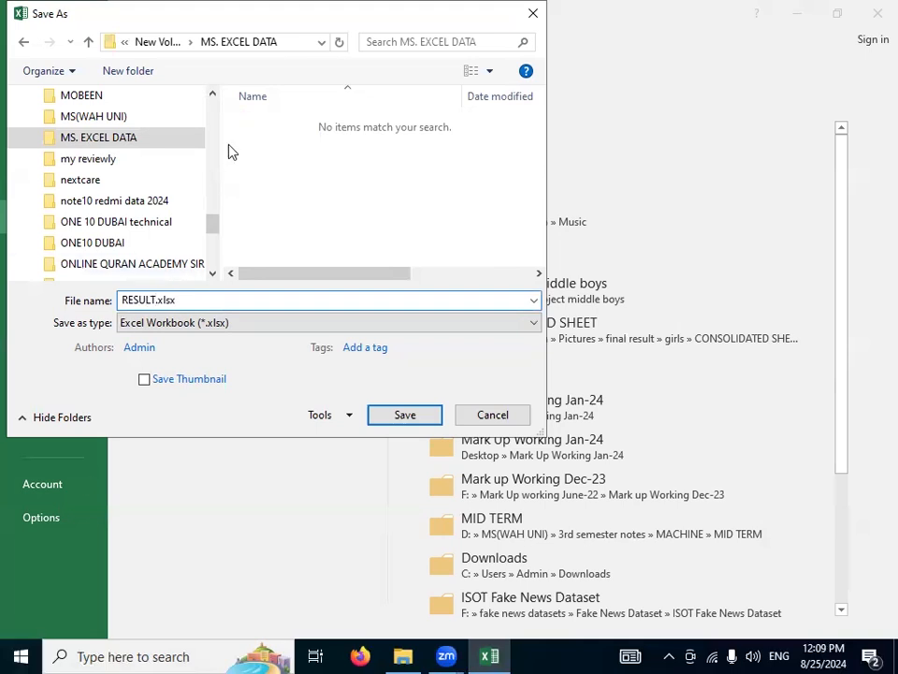
click(405, 416)
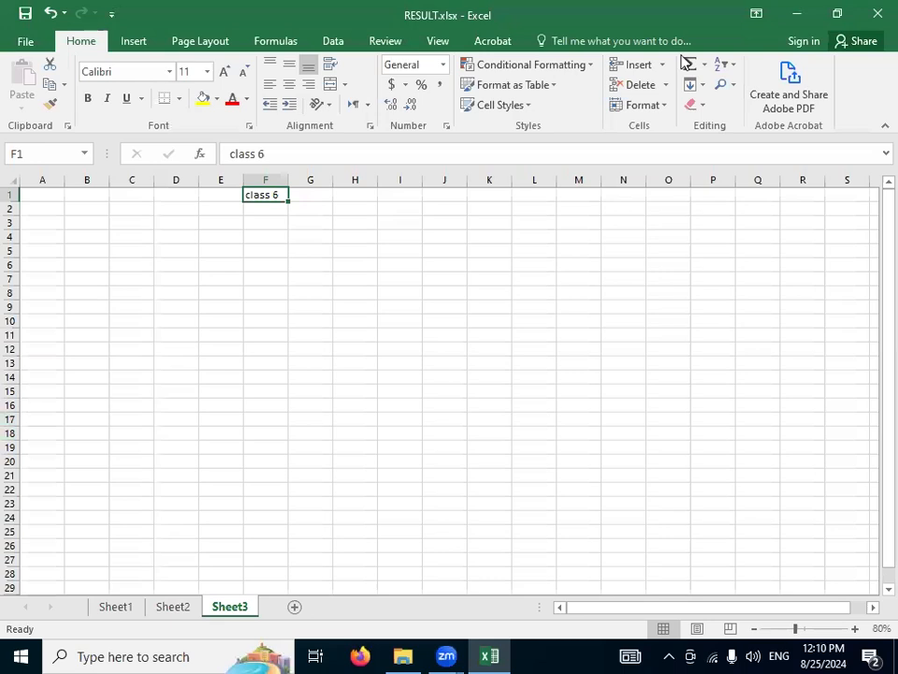
- Enter VNVCVXVJ; in D4, CCPIXPO in I3, K in G4 and DFKJLK in H5 on Sheet3, and save the workbook
click(276, 227)
click(174, 240)
text(VNVCVXVJ;)
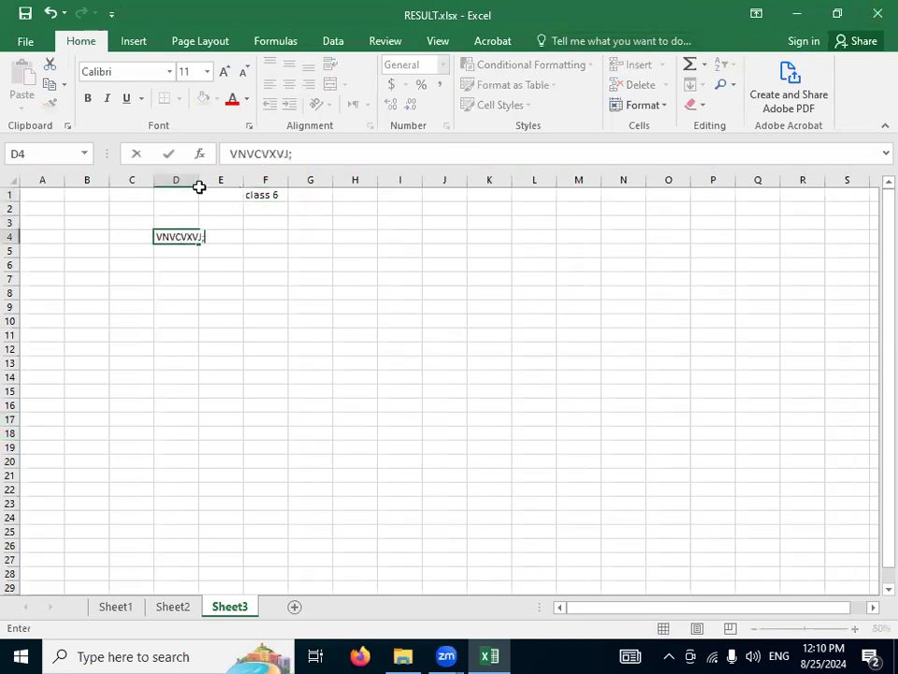
click(378, 223)
text(CCPIXPO)
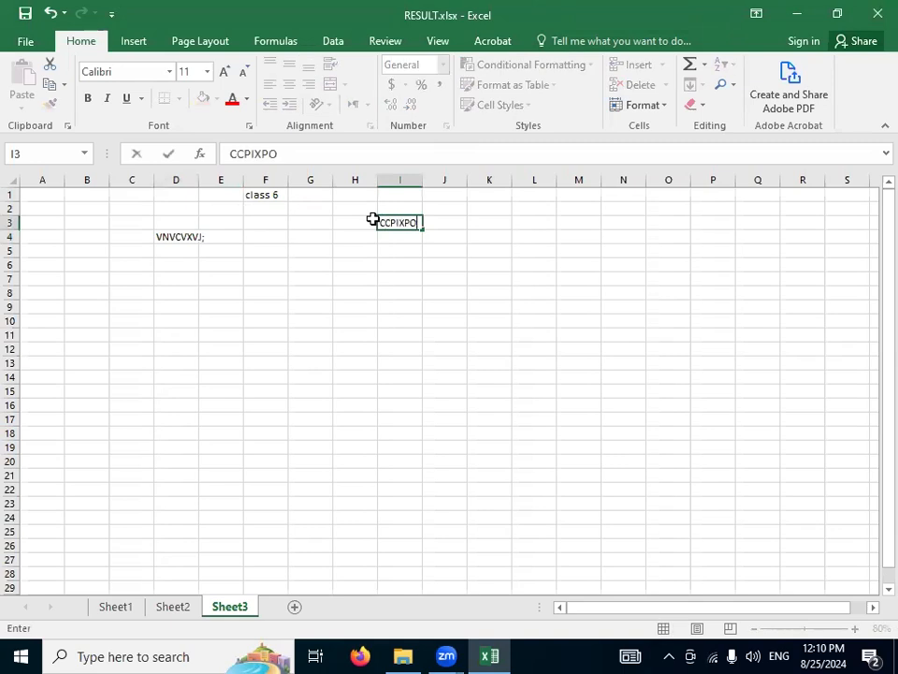
click(325, 233)
text(K)
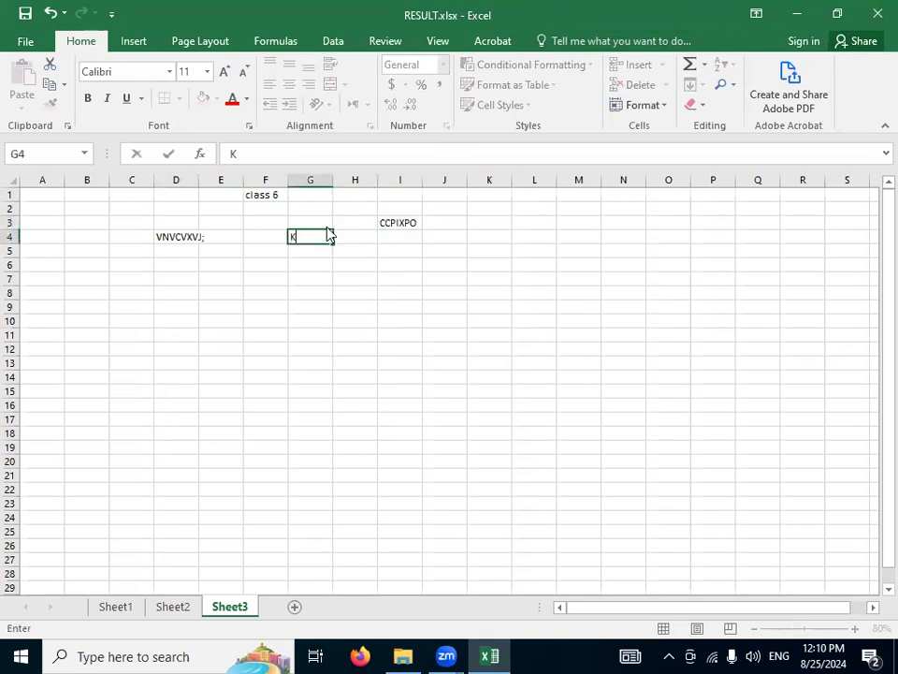
key(alt+space)
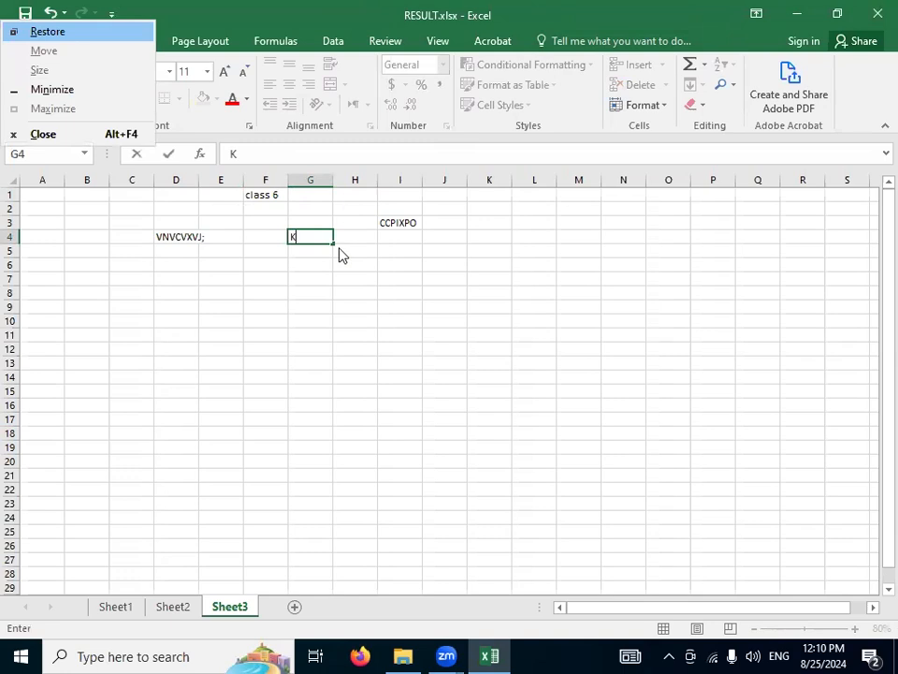
click(337, 252)
text(DFKJLK)
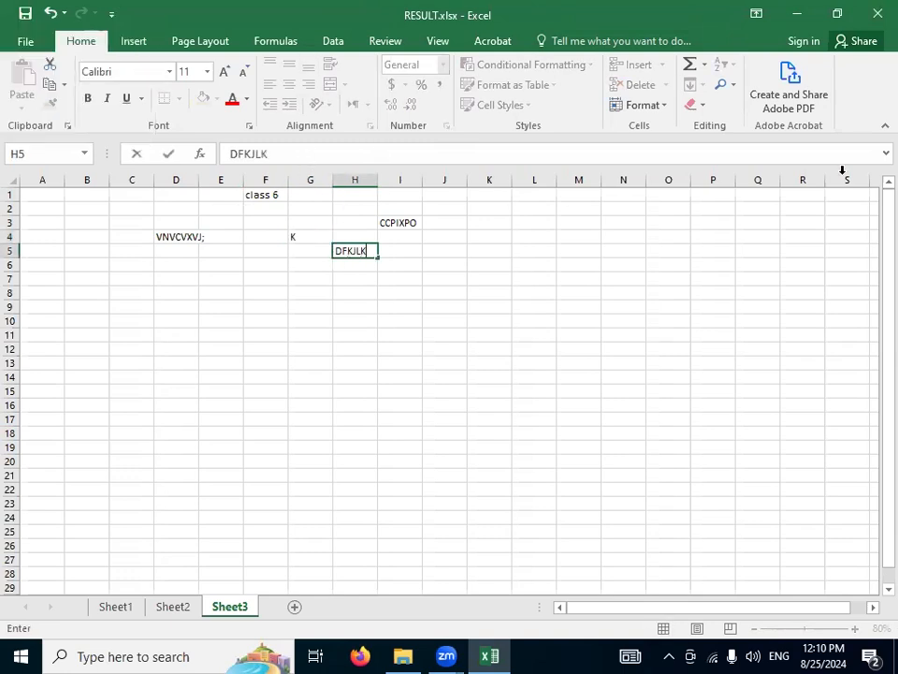
click(19, 38)
click(17, 187)
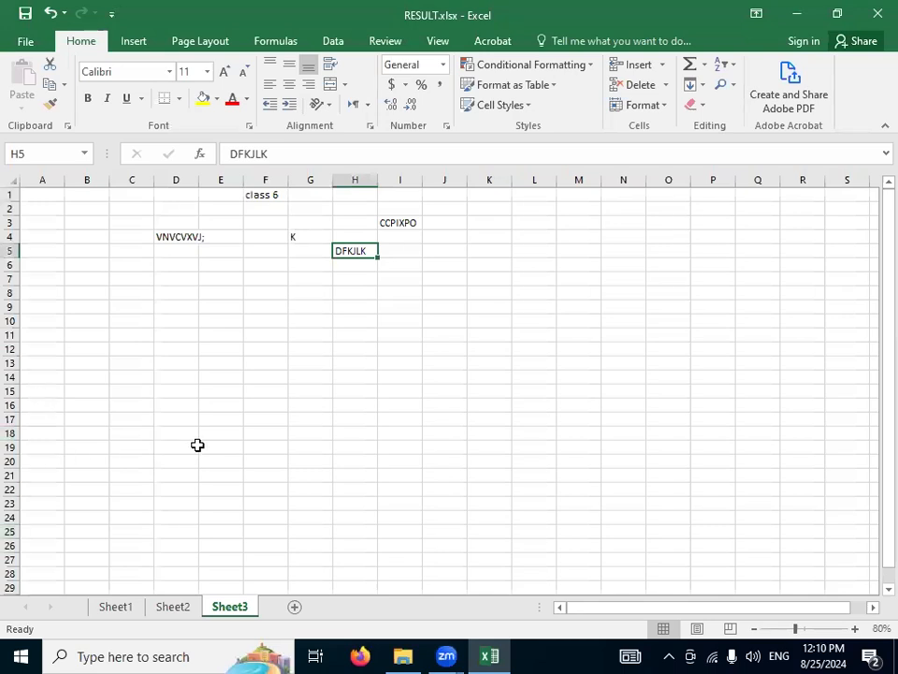
- Enter the text CTRL+ S in cell G11 of Sheet3
click(309, 334)
text(C)
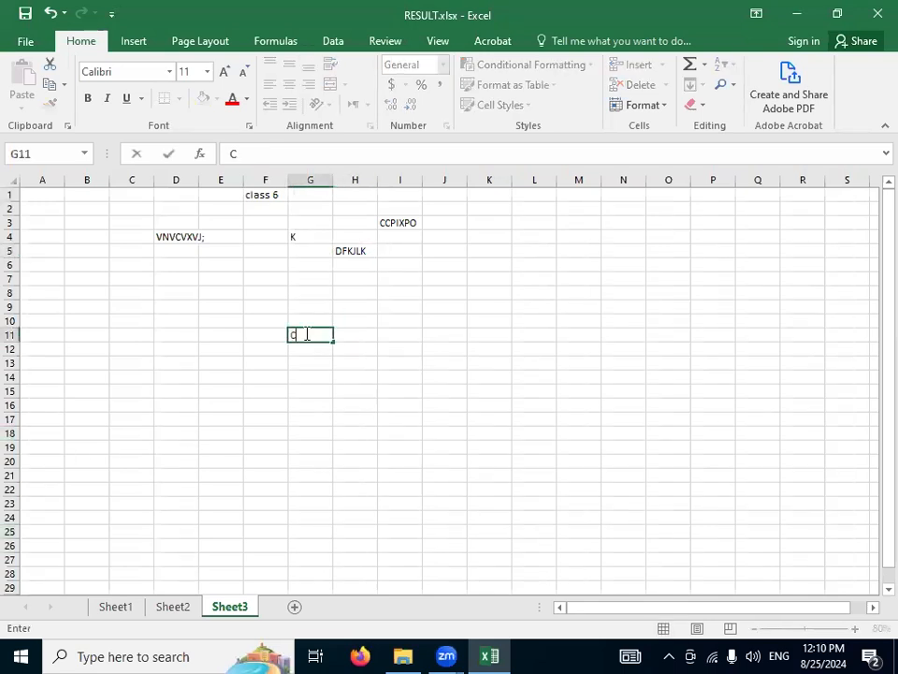
text(TRL+ S)
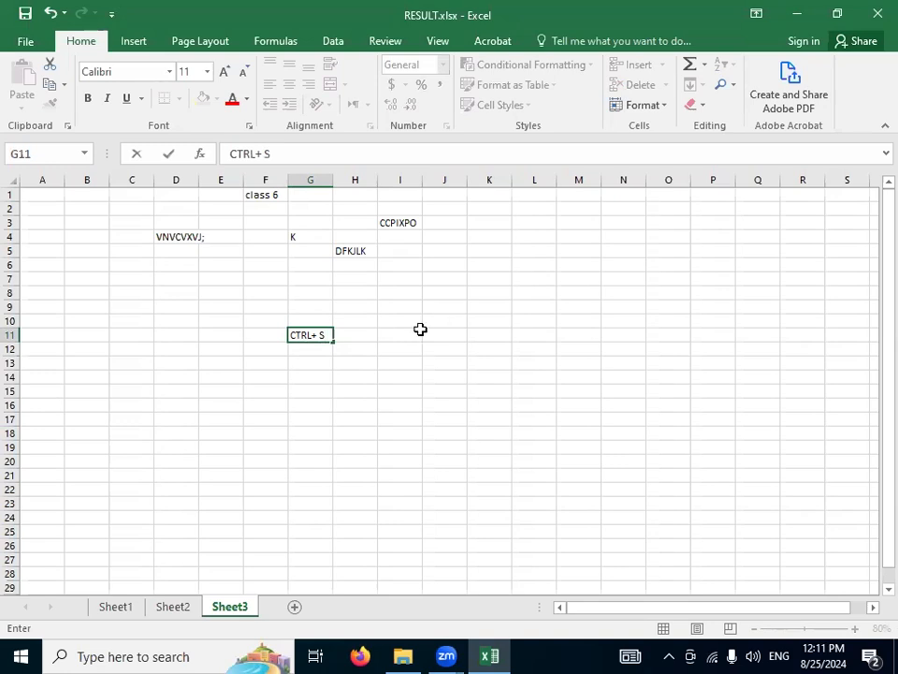
key(Escape)
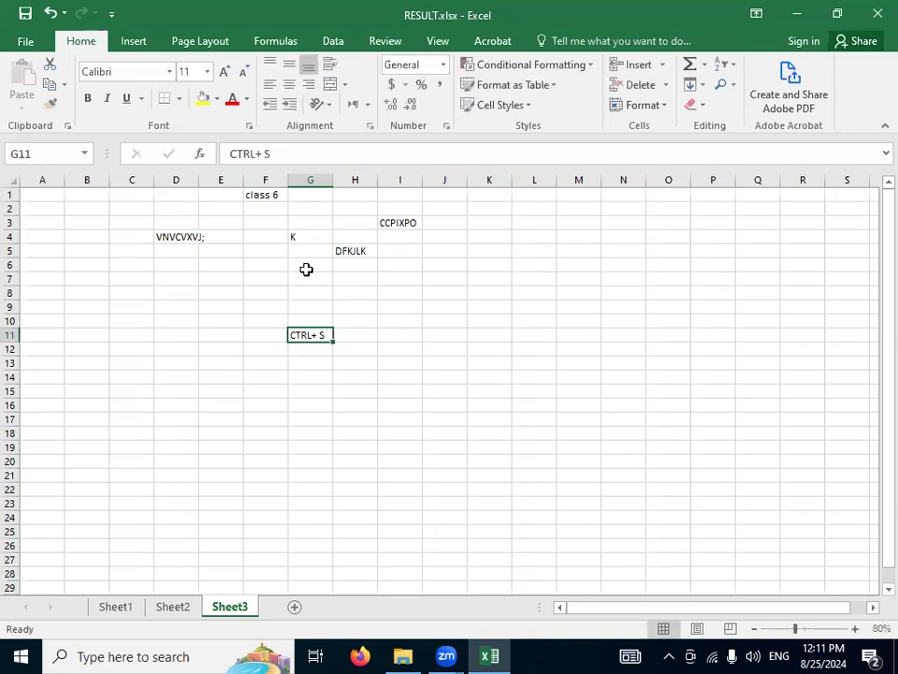
- Enter VHKJGKLJ in cell E7 and SDGOII in cell G9, and save the workbook again
click(224, 279)
text(VHKJGKLJ)
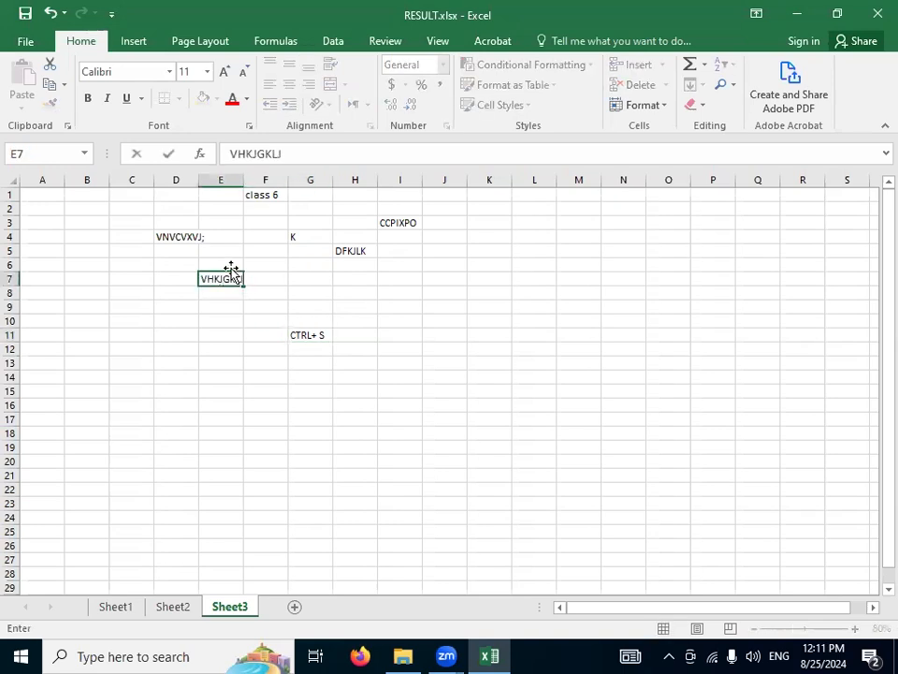
click(312, 300)
text(SDGOII)
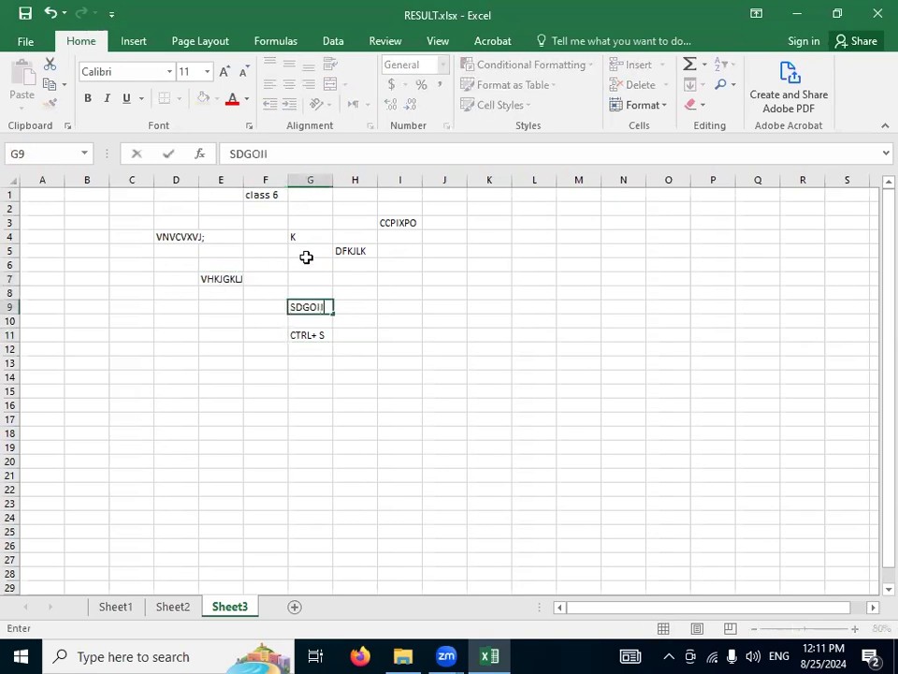
key(ctrl+s)
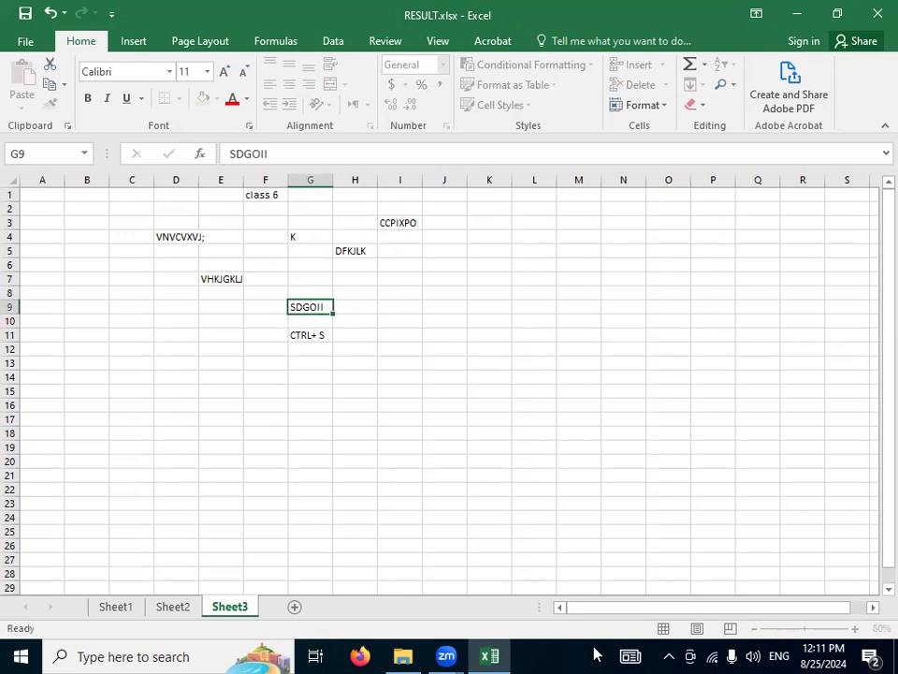